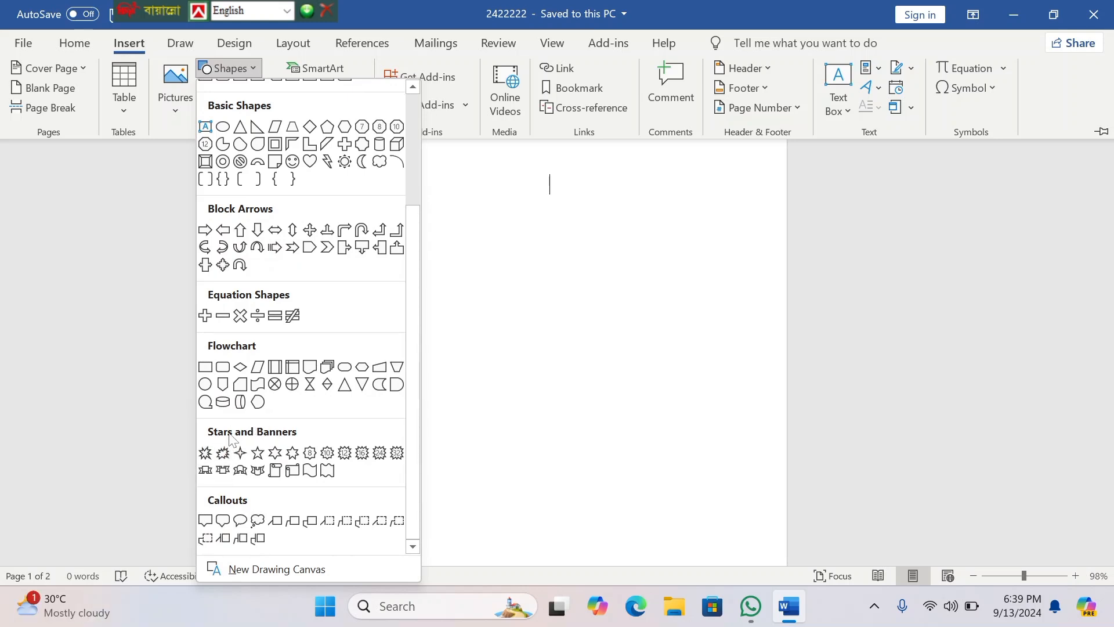
# Step: Draw a large wavy Flowchart Punched Tape shape on the upper half of the blank page as the flag
pyautogui.scroll(3, 279, 204)
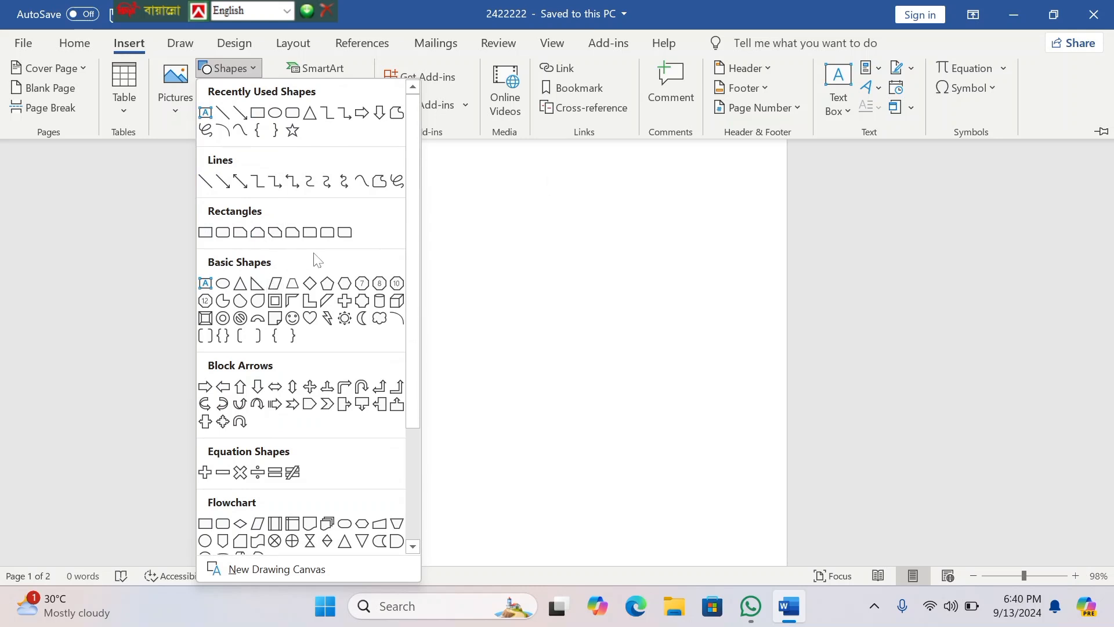
pyautogui.scroll(-3, 314, 314)
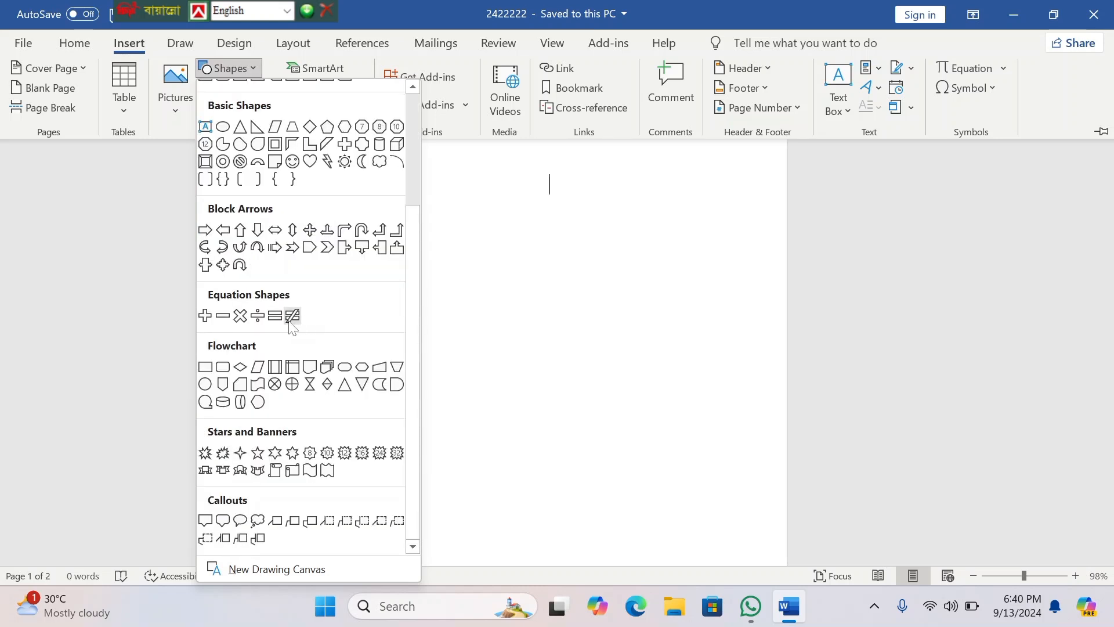
pyautogui.click(259, 387)
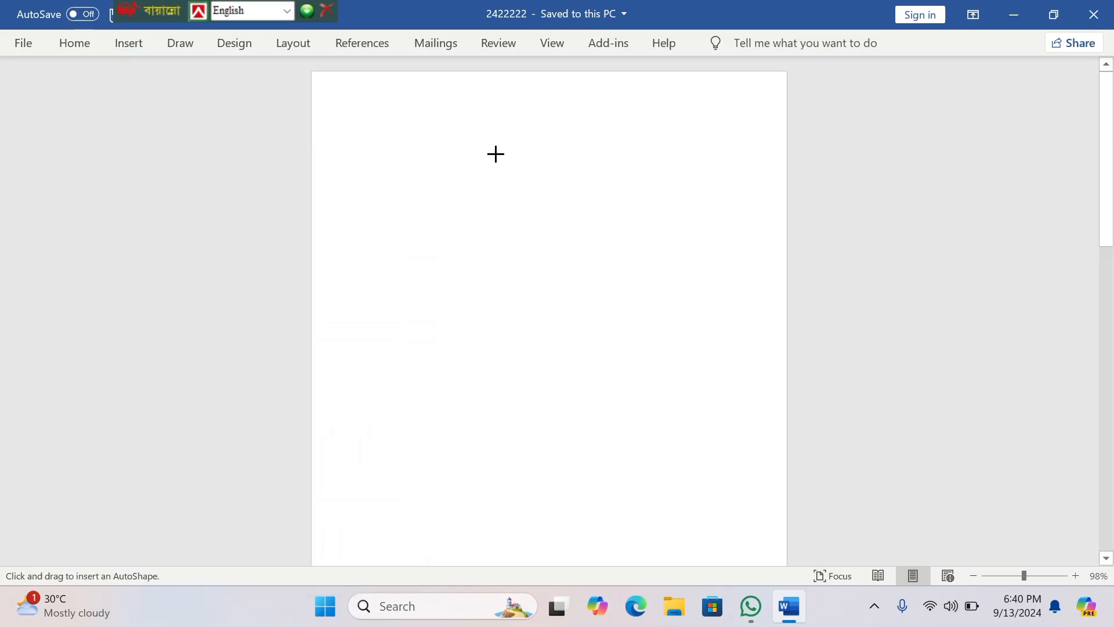
pyautogui.moveTo(457, 159)
pyautogui.mouseDown()
pyautogui.moveTo(492, 209)
pyautogui.moveTo(629, 319)
pyautogui.moveTo(710, 450)
pyautogui.moveTo(751, 459)
pyautogui.mouseUp()
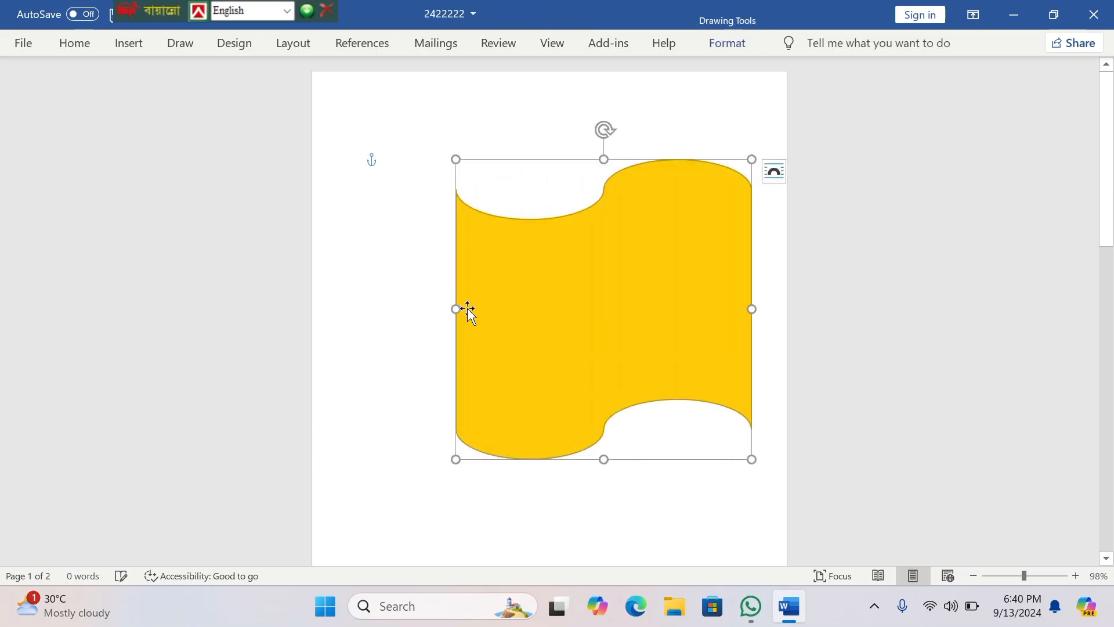
# Step: Resize the wavy flag shape to about 4.3" wide by 2.57" high and move it towards the page's upper right
pyautogui.moveTo(458, 308); pyautogui.dragTo(365, 257)
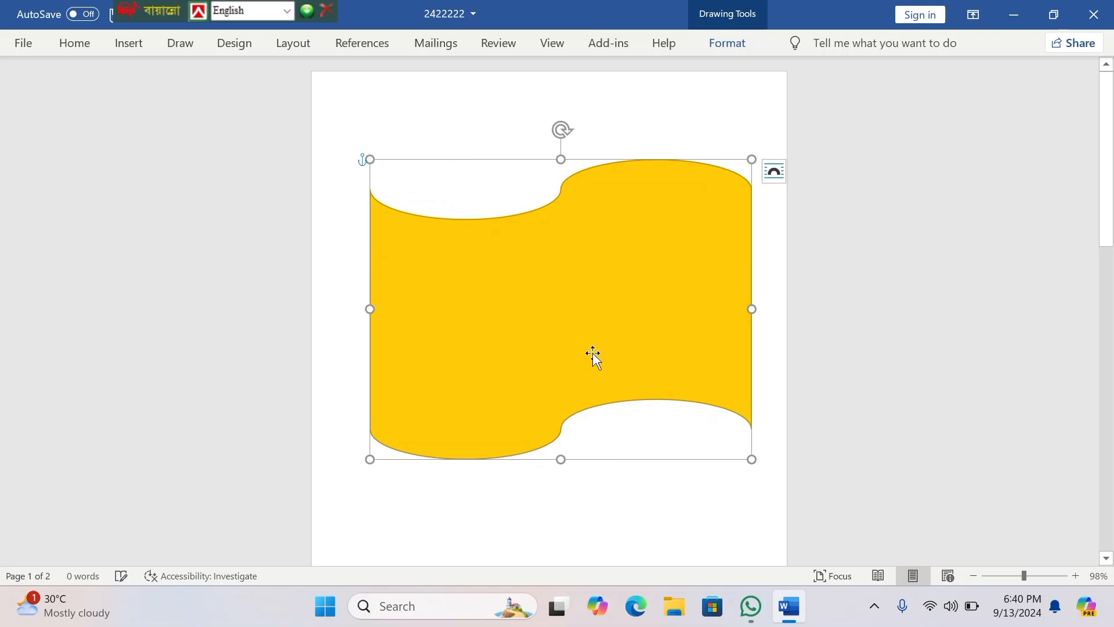
pyautogui.moveTo(559, 459); pyautogui.dragTo(542, 370)
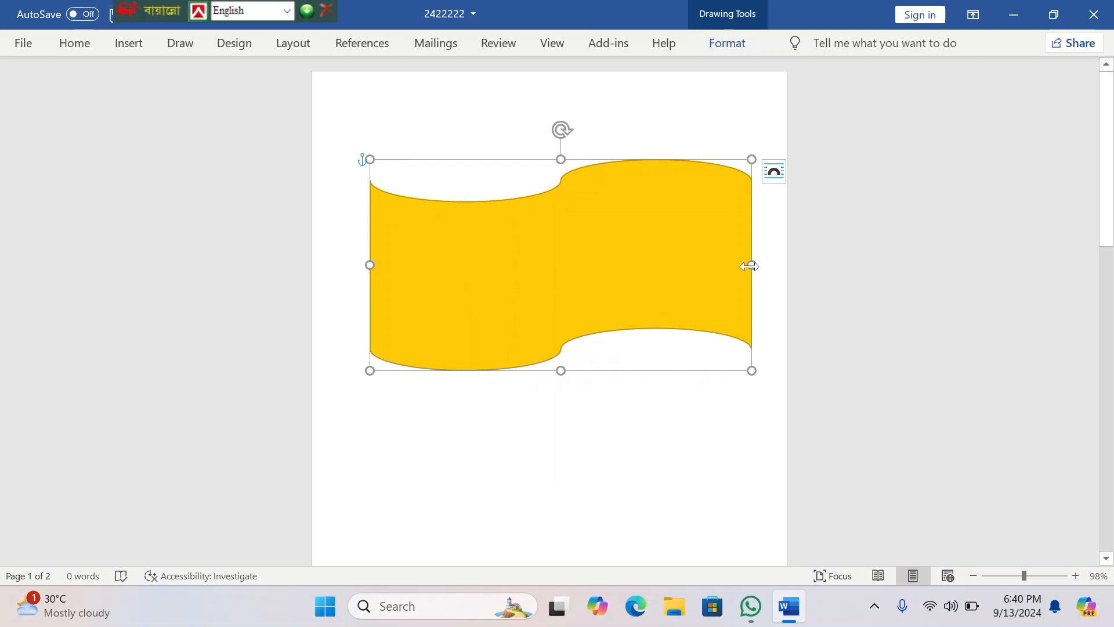
pyautogui.moveTo(754, 264); pyautogui.dragTo(764, 265)
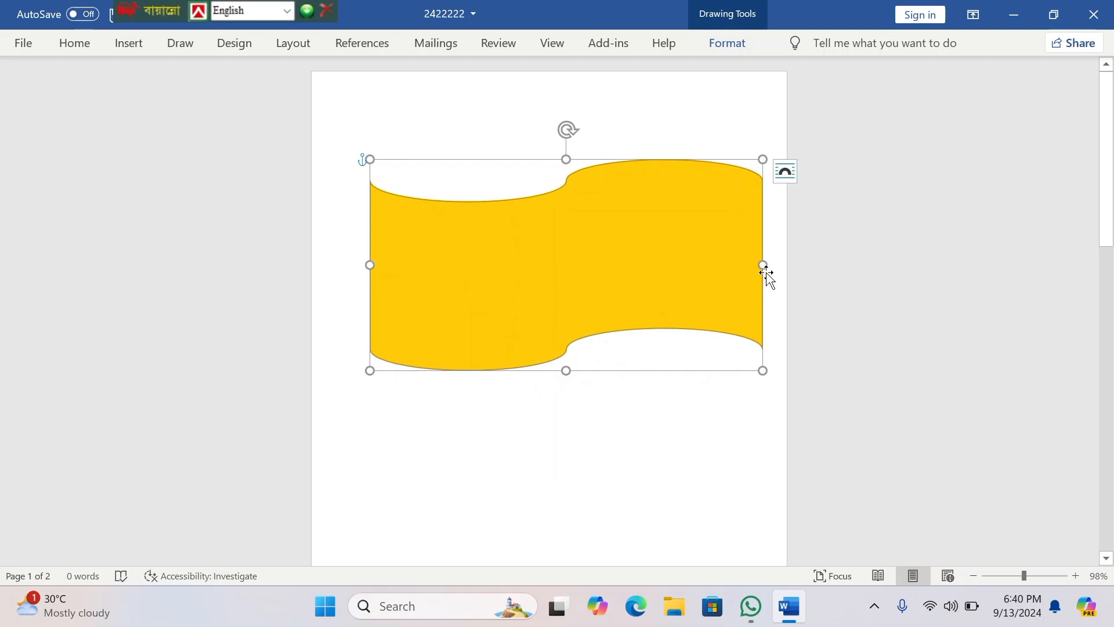
pyautogui.moveTo(762, 265); pyautogui.dragTo(729, 266)
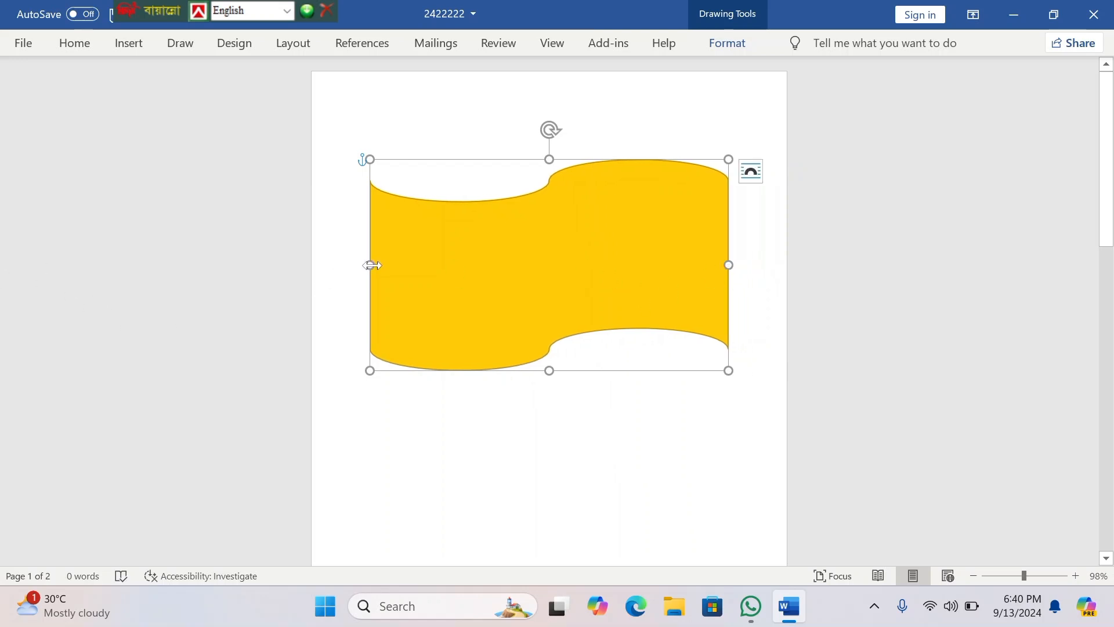
pyautogui.moveTo(372, 265); pyautogui.dragTo(376, 266)
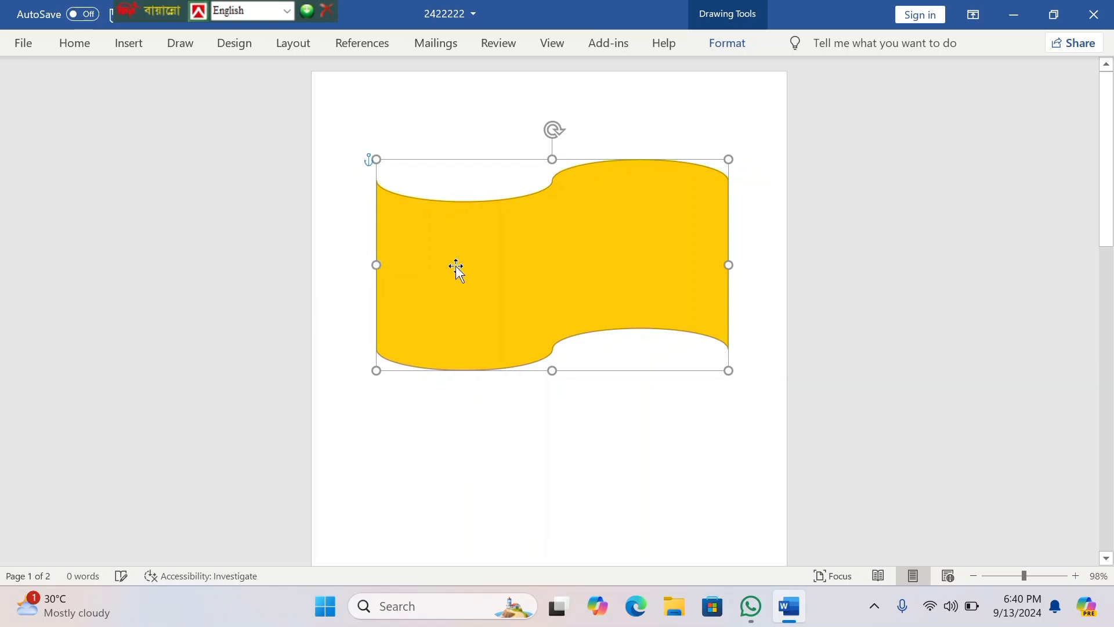
pyautogui.moveTo(469, 265); pyautogui.dragTo(500, 219)
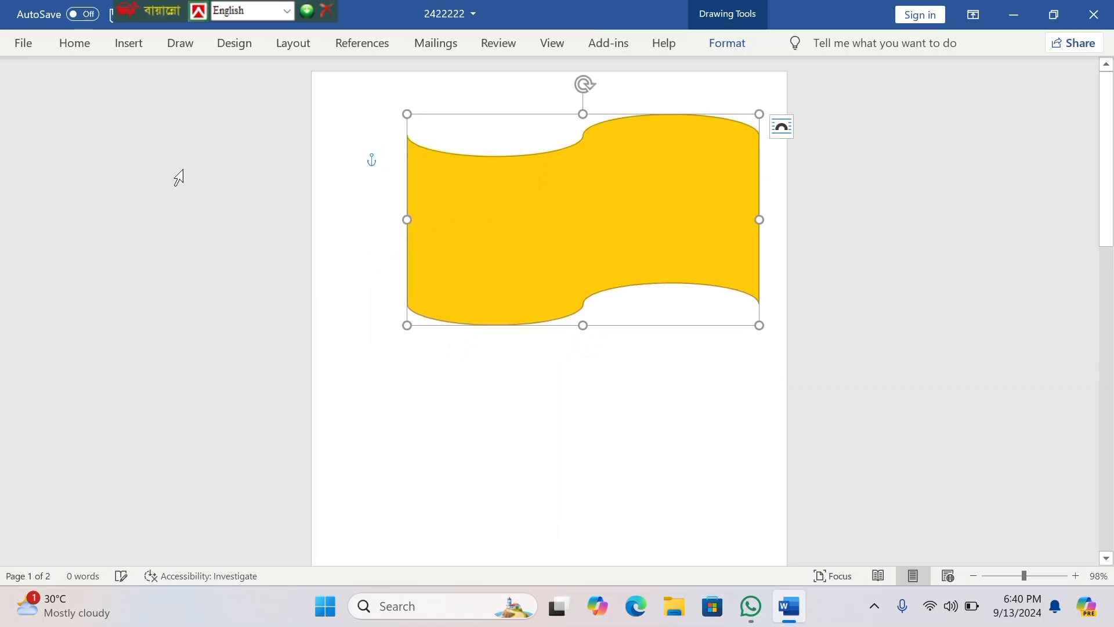
# Step: Draw a Flowchart Connector circle over the middle of the wavy flag shape
pyautogui.click(128, 50)
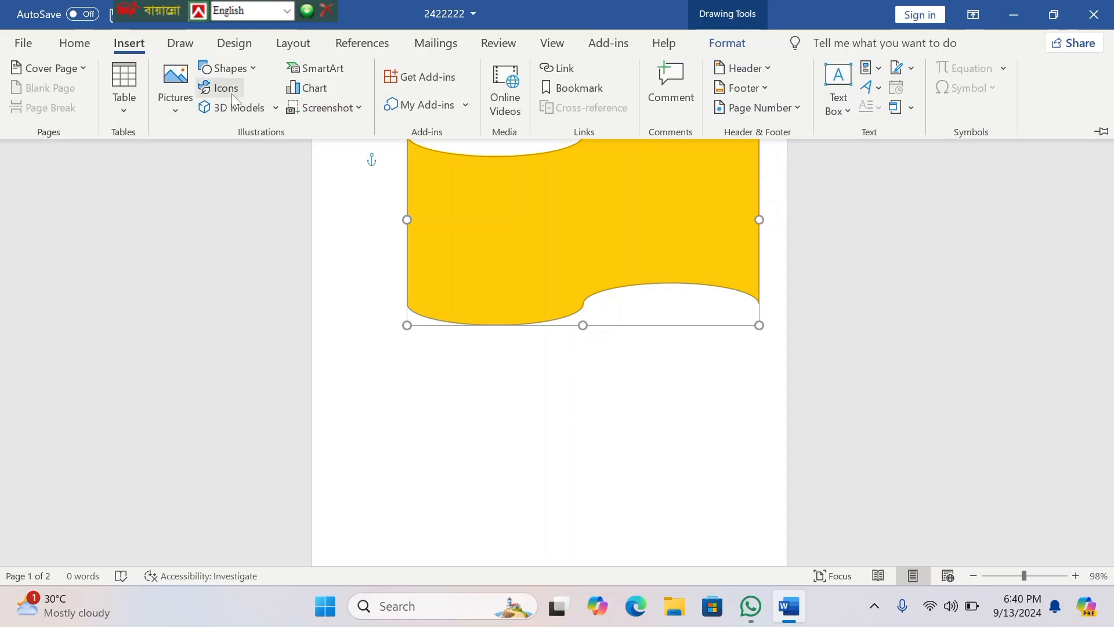
pyautogui.click(253, 69)
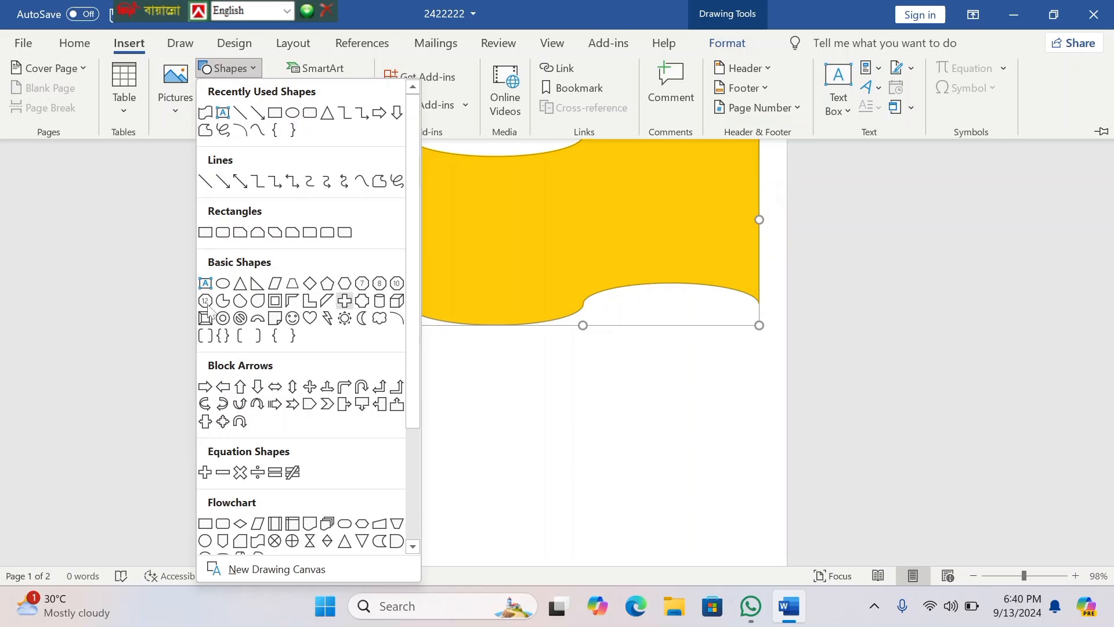
pyautogui.scroll(-3, 256, 464)
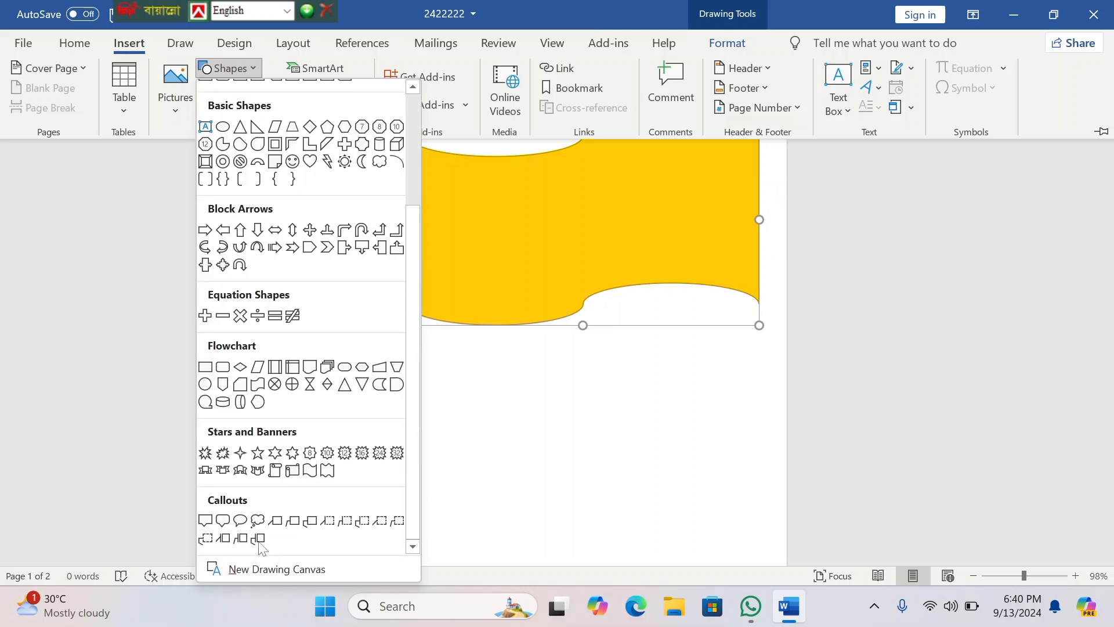
pyautogui.click(206, 385)
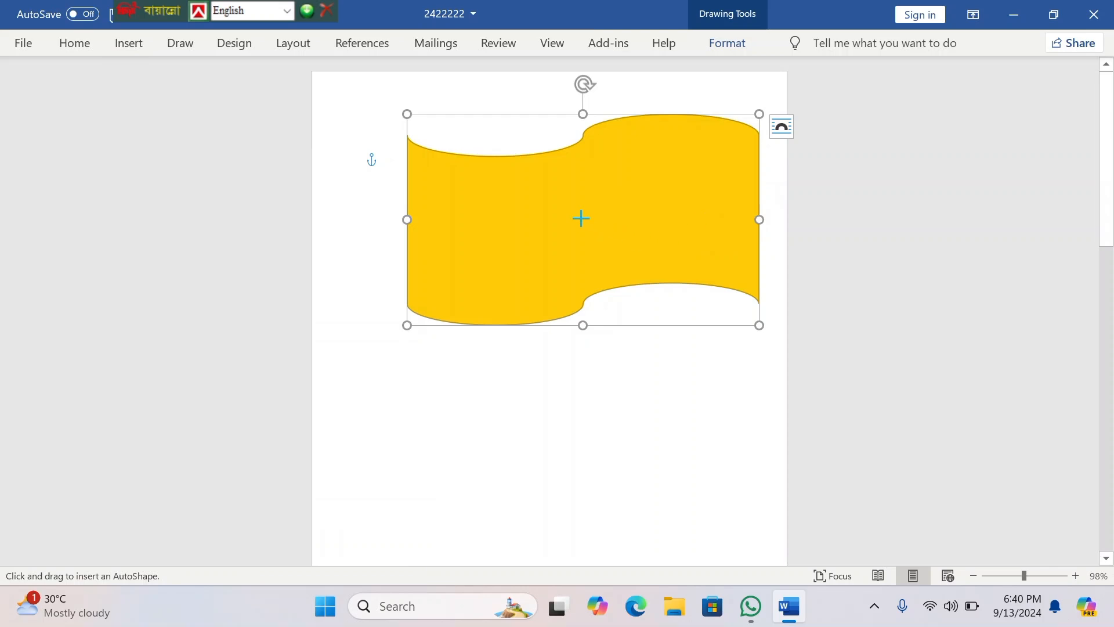
pyautogui.moveTo(537, 181); pyautogui.dragTo(673, 281)
# Step: Resize the circle to about 1.74" wide by 1.55" high and centre it on the flag, then deselect everything
pyautogui.moveTo(567, 216)
pyautogui.mouseDown()
pyautogui.moveTo(551, 196)
pyautogui.moveTo(553, 220)
pyautogui.mouseUp()
pyautogui.moveTo(588, 181); pyautogui.dragTo(588, 161)
pyautogui.moveTo(584, 201); pyautogui.dragTo(582, 192)
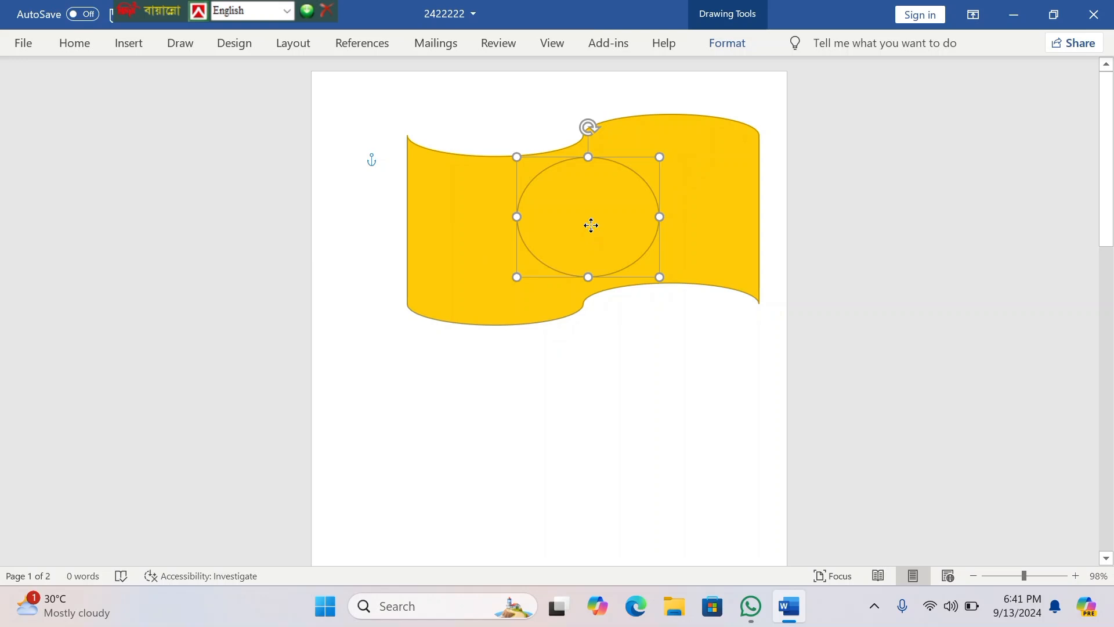
pyautogui.moveTo(591, 225); pyautogui.dragTo(583, 227)
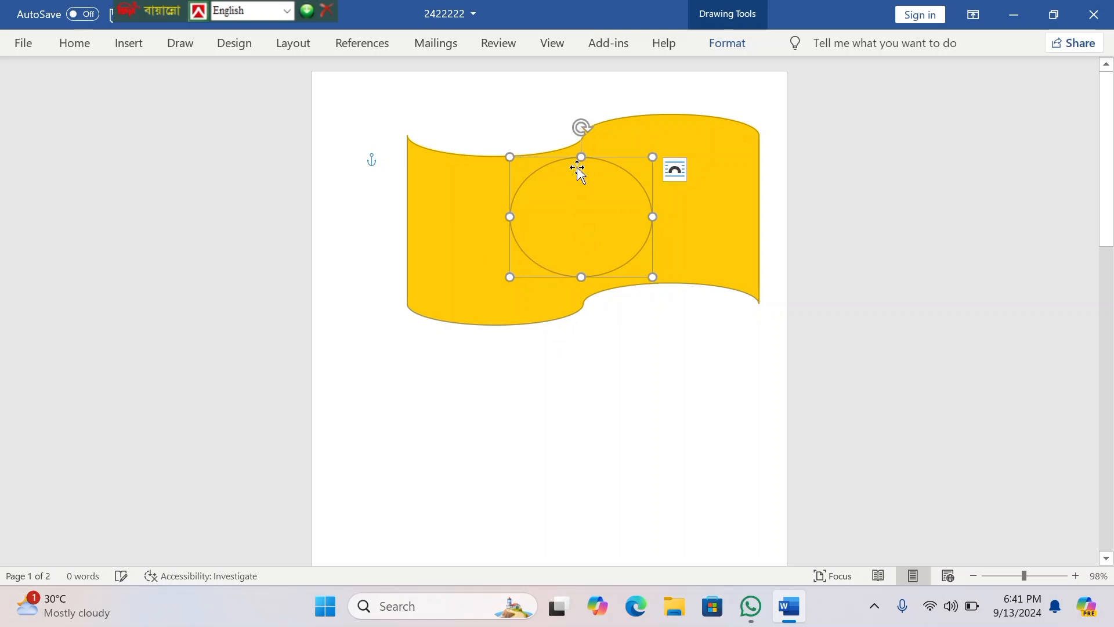
pyautogui.moveTo(582, 156); pyautogui.dragTo(581, 153)
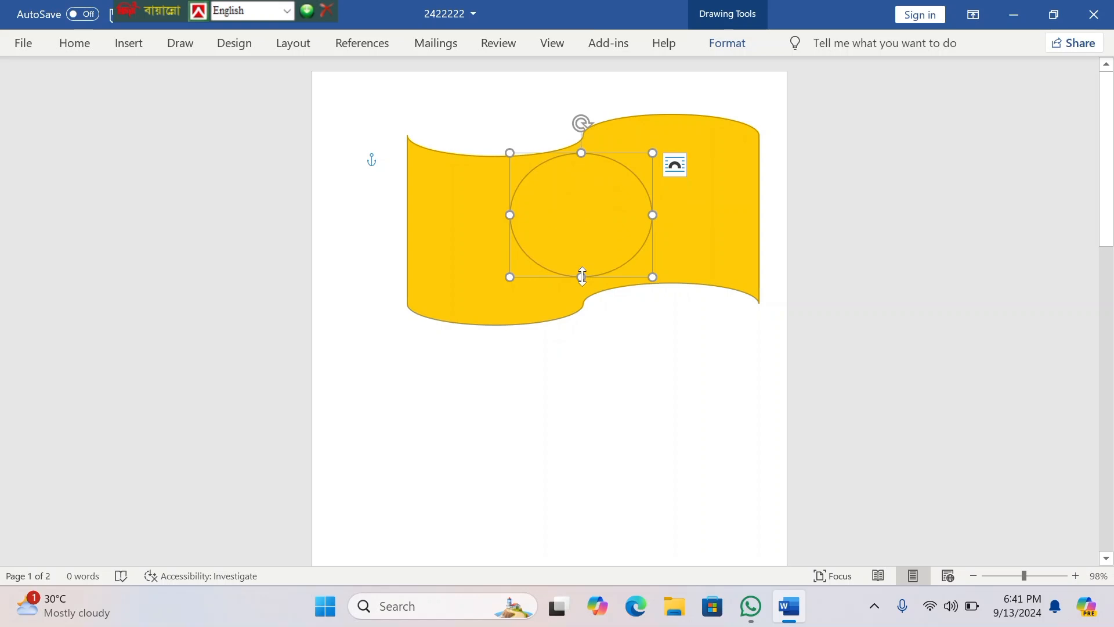
pyautogui.moveTo(582, 276); pyautogui.dragTo(581, 280)
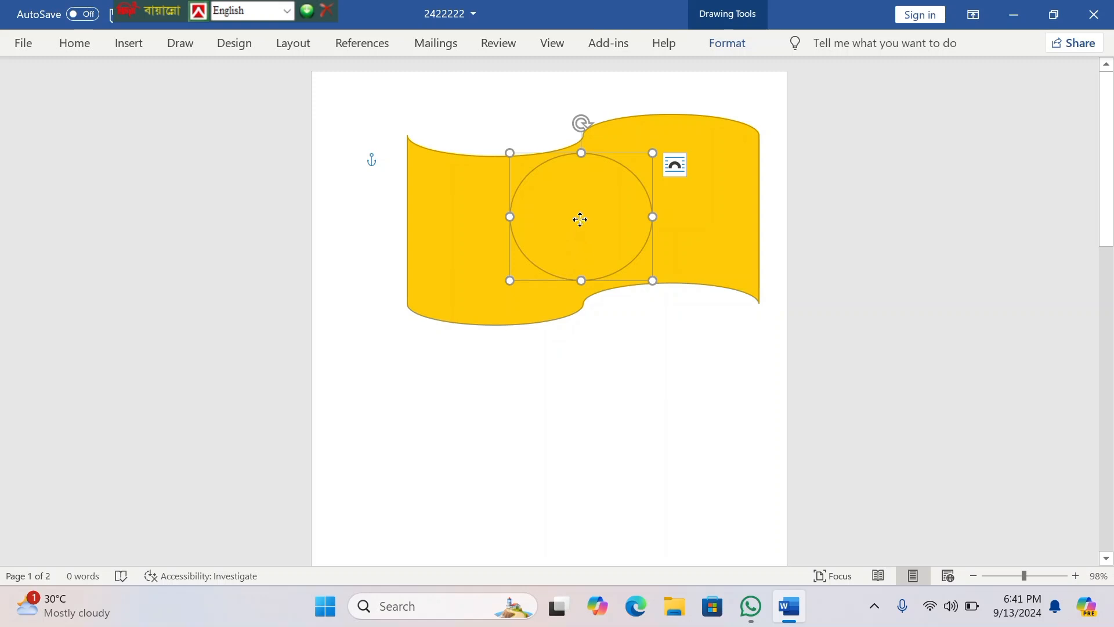
pyautogui.moveTo(580, 219); pyautogui.dragTo(569, 224)
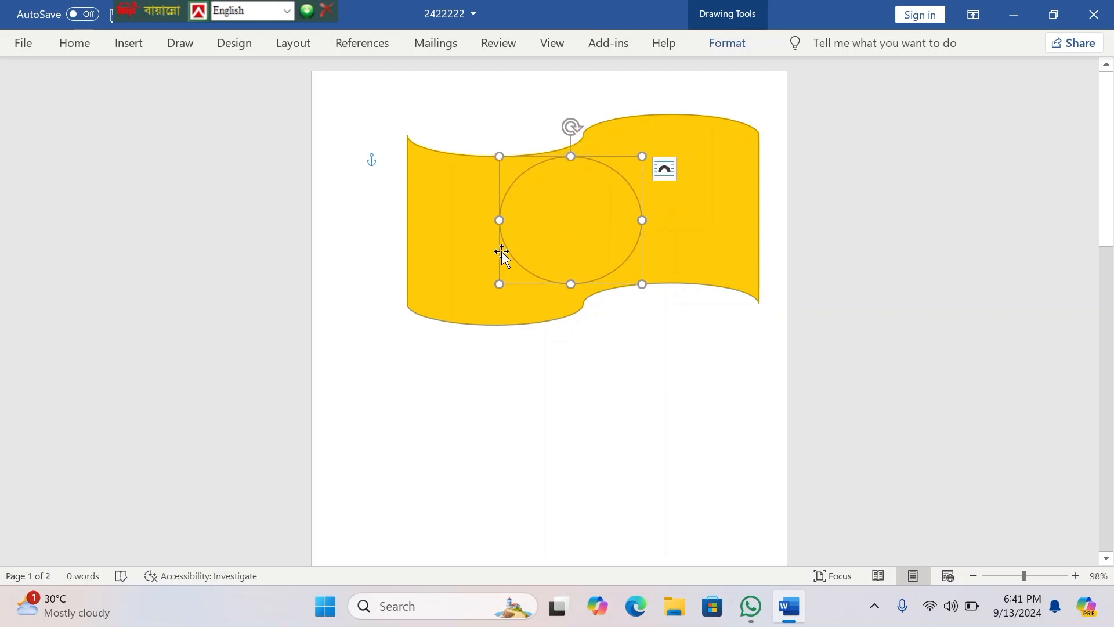
pyautogui.click(376, 89)
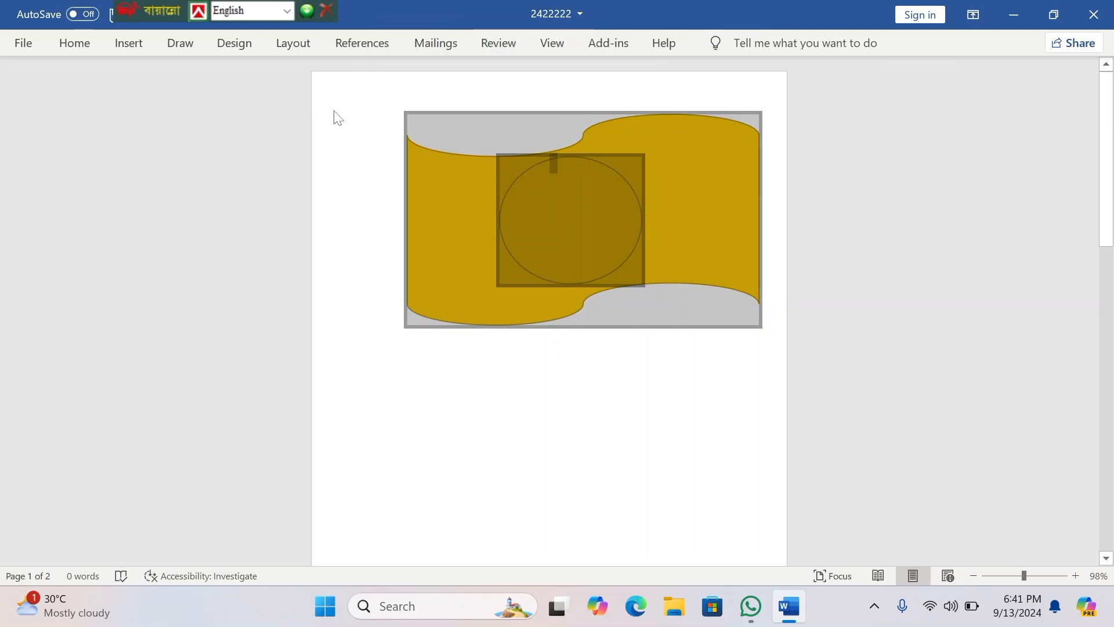
pyautogui.click(461, 437)
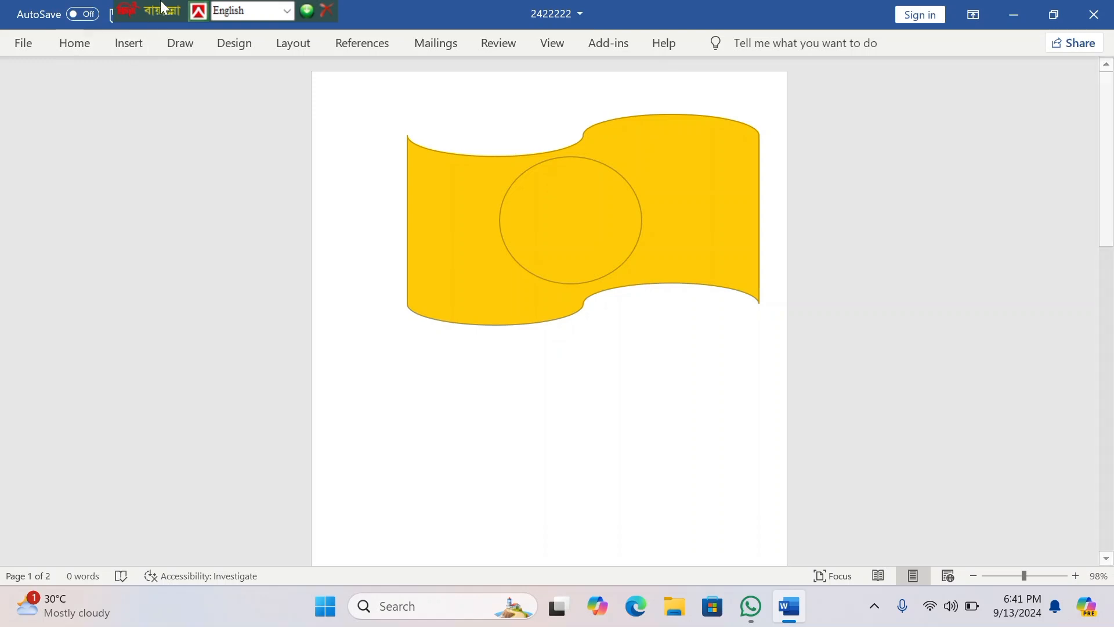
# Step: Draw a tall, narrow rectangle as a flagpole against the flag's left edge and raise it slightly above the flag's upper-left corner
pyautogui.click(129, 43)
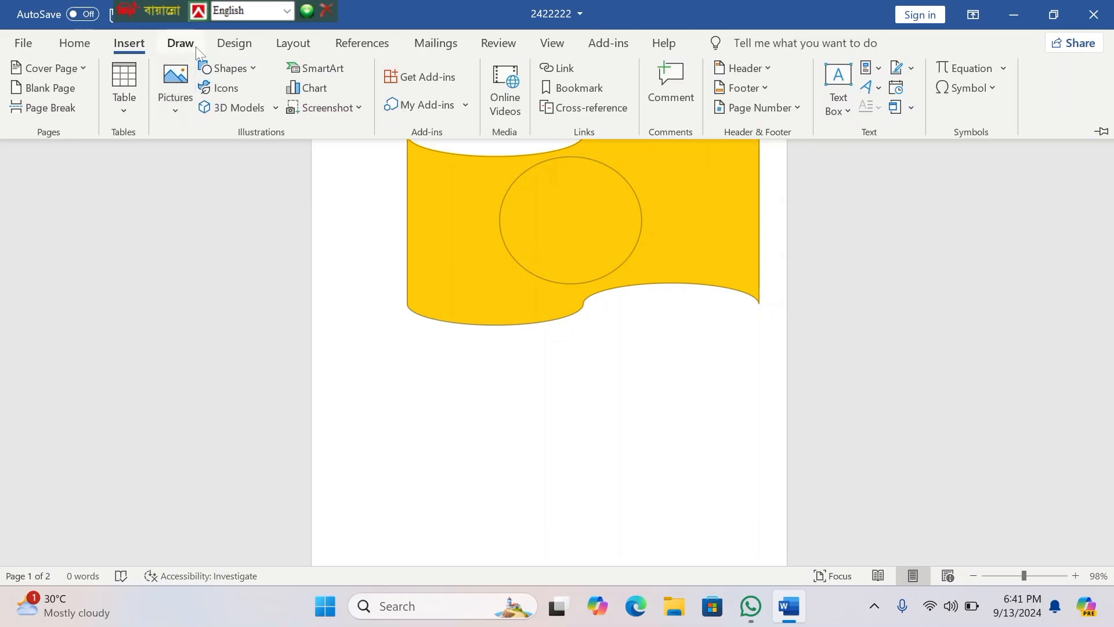
pyautogui.click(251, 68)
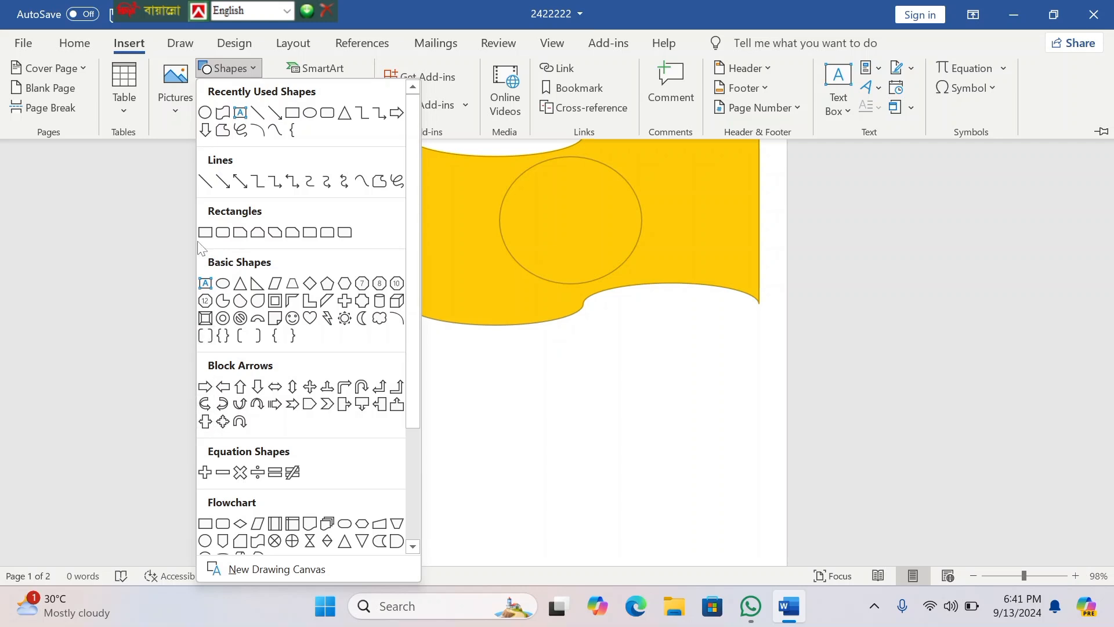
pyautogui.click(292, 114)
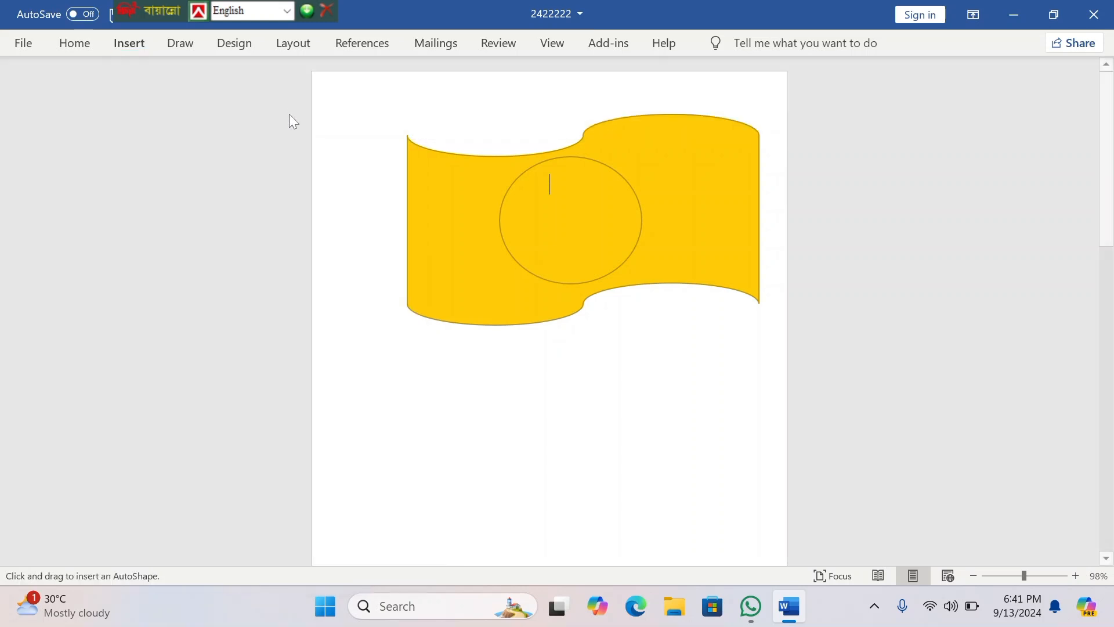
pyautogui.moveTo(383, 149)
pyautogui.mouseDown()
pyautogui.moveTo(408, 149)
pyautogui.moveTo(392, 323)
pyautogui.moveTo(420, 418)
pyautogui.moveTo(406, 574)
pyautogui.mouseUp()
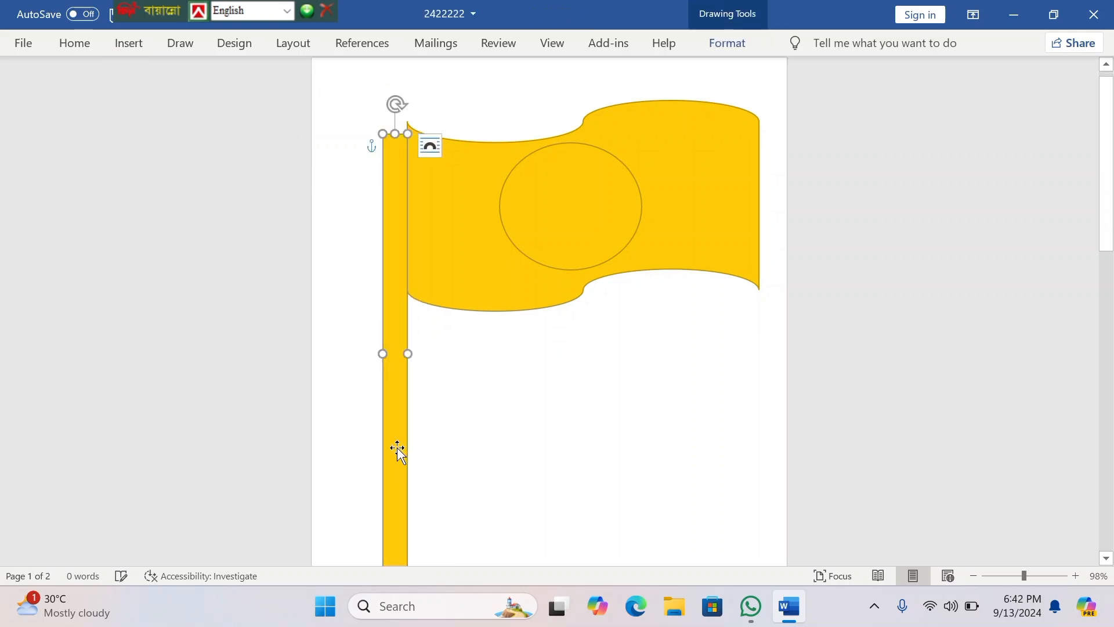
pyautogui.moveTo(400, 438); pyautogui.dragTo(396, 420)
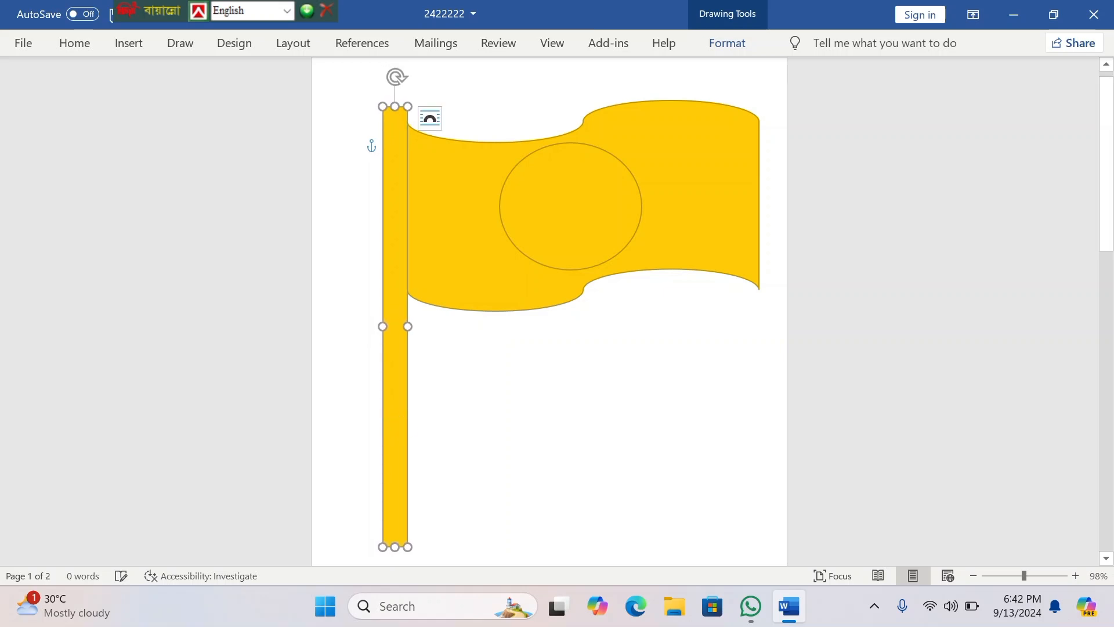
# Step: Fill the circle on the flag with the standard red colour
pyautogui.click(555, 208)
pyautogui.rightClick(554, 203)
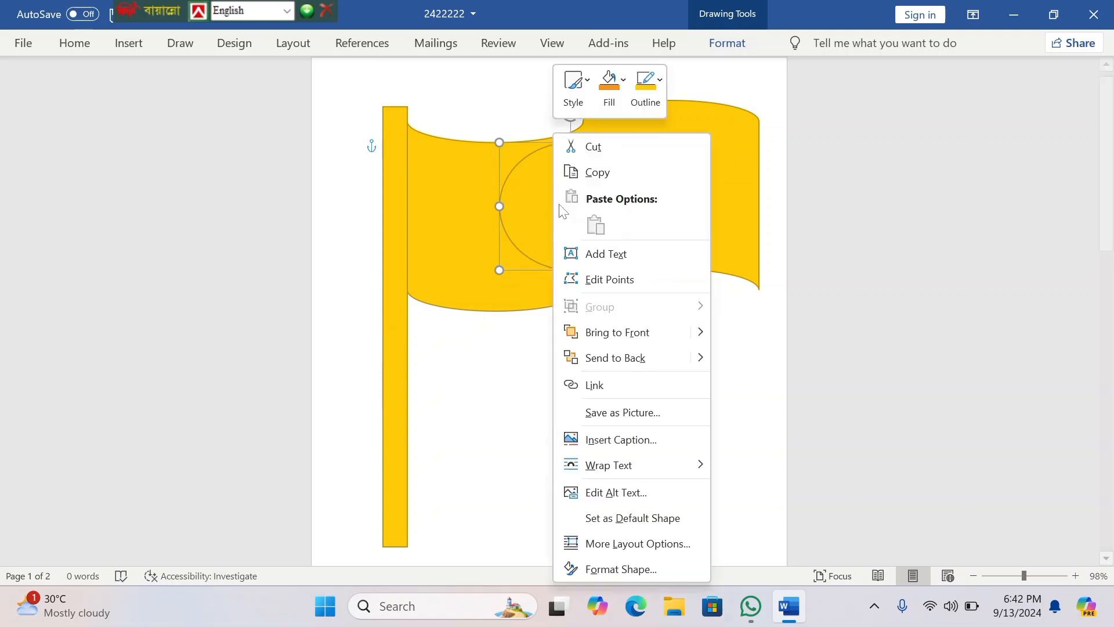
pyautogui.click(499, 43)
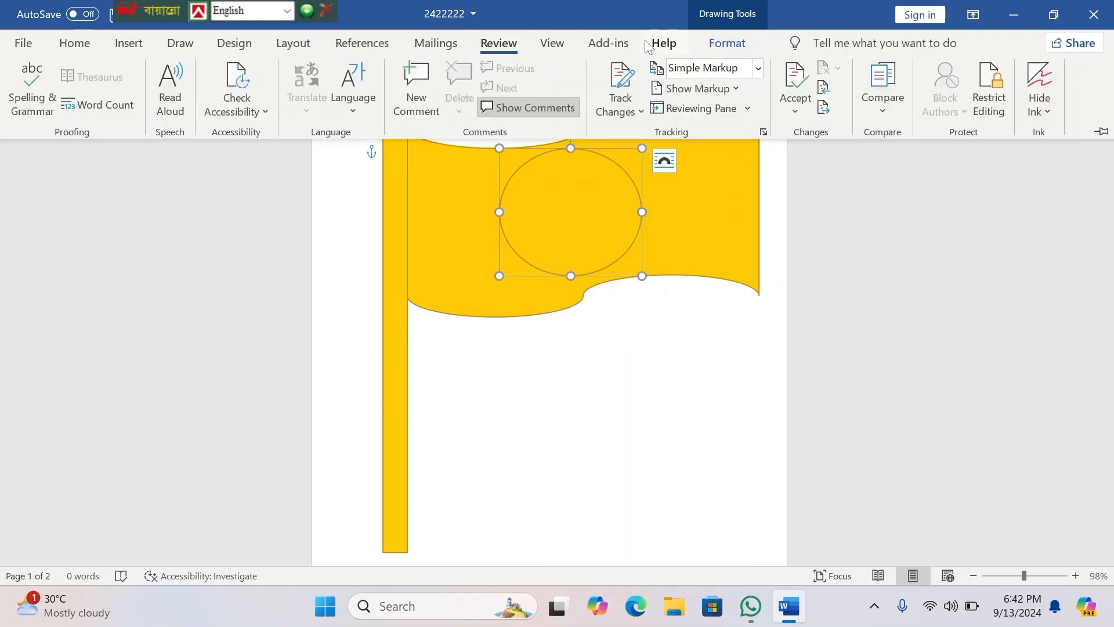
pyautogui.doubleClick(720, 50)
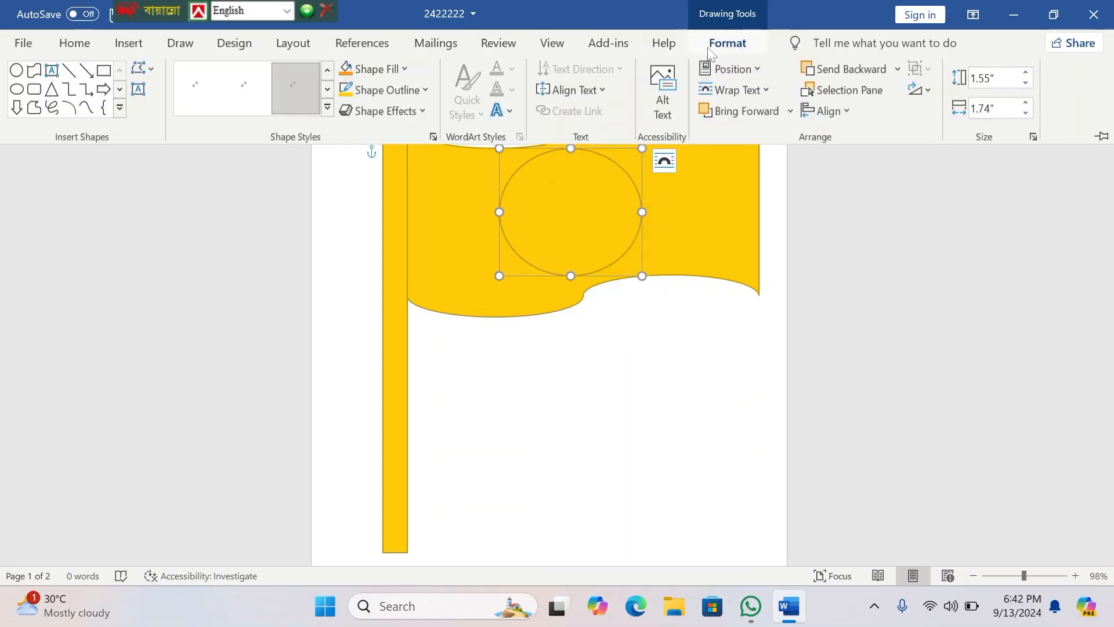
pyautogui.click(723, 46)
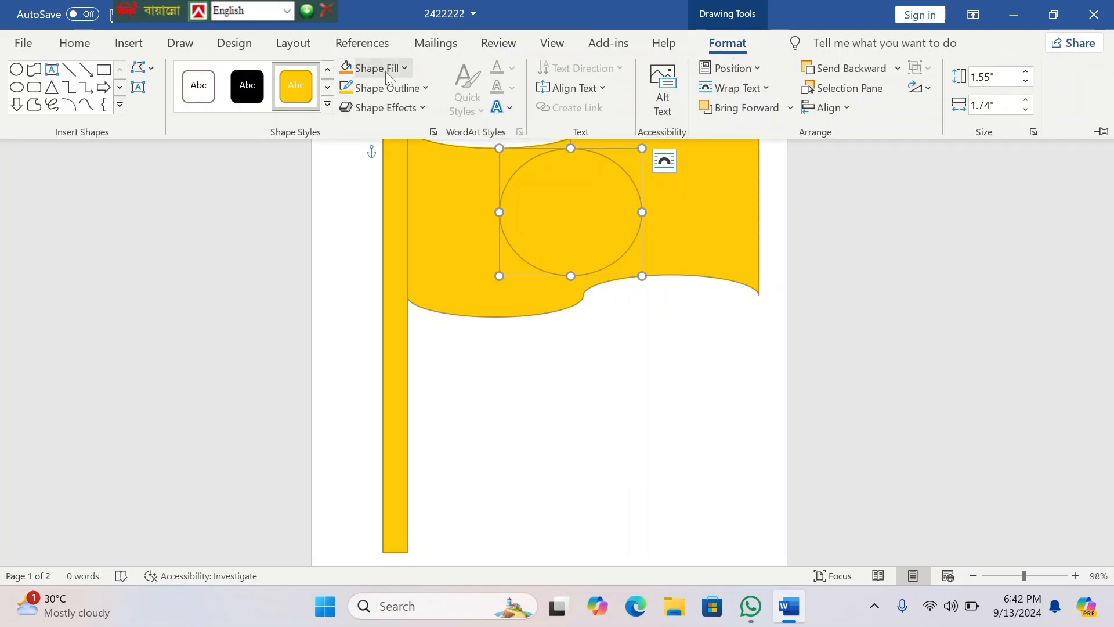
pyautogui.click(408, 66)
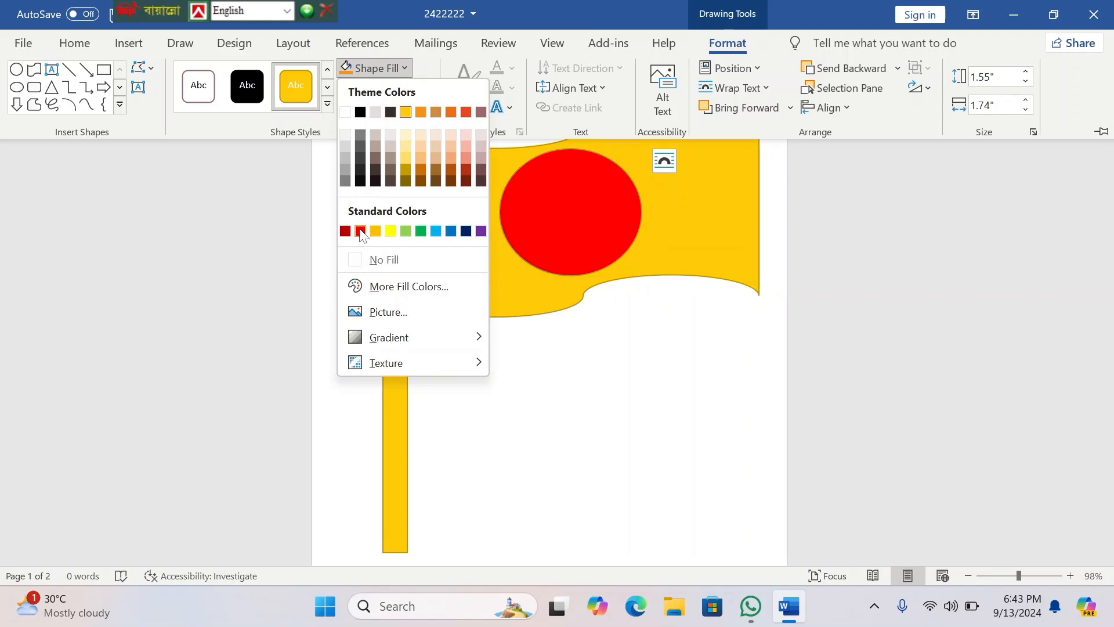
pyautogui.click(360, 232)
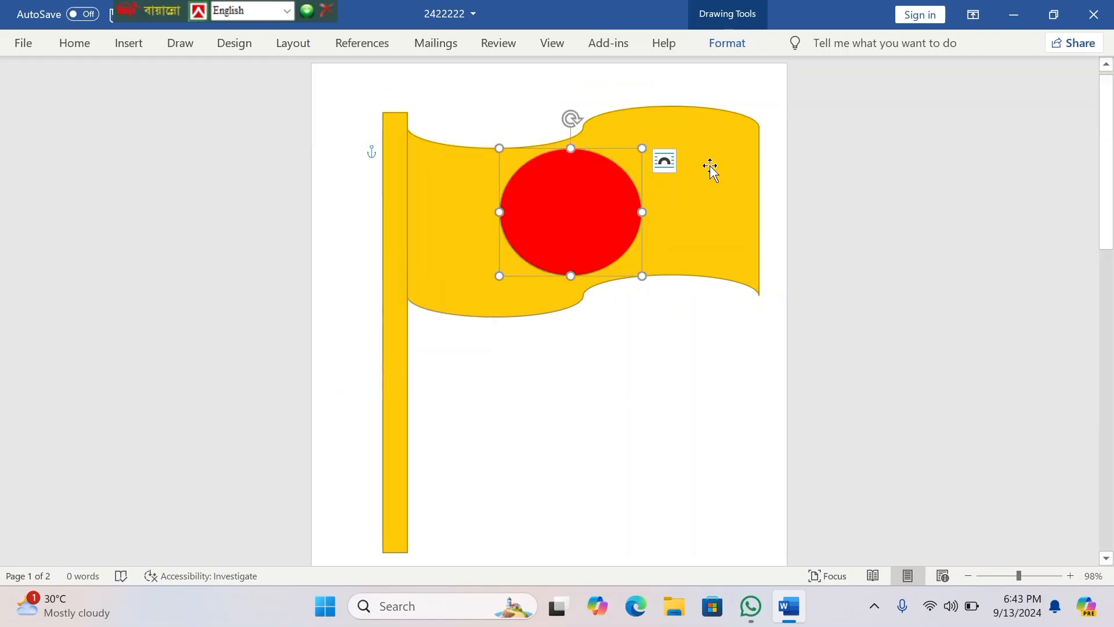
# Step: Fill the wavy flag shape behind the circle with the standard green colour
pyautogui.click(710, 168)
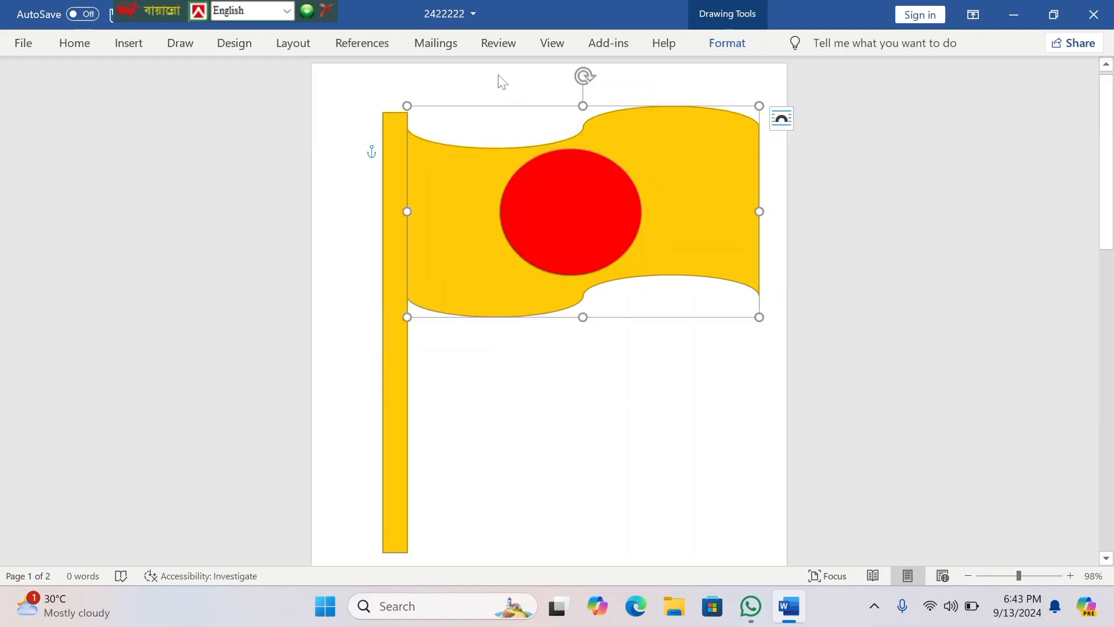
pyautogui.click(488, 48)
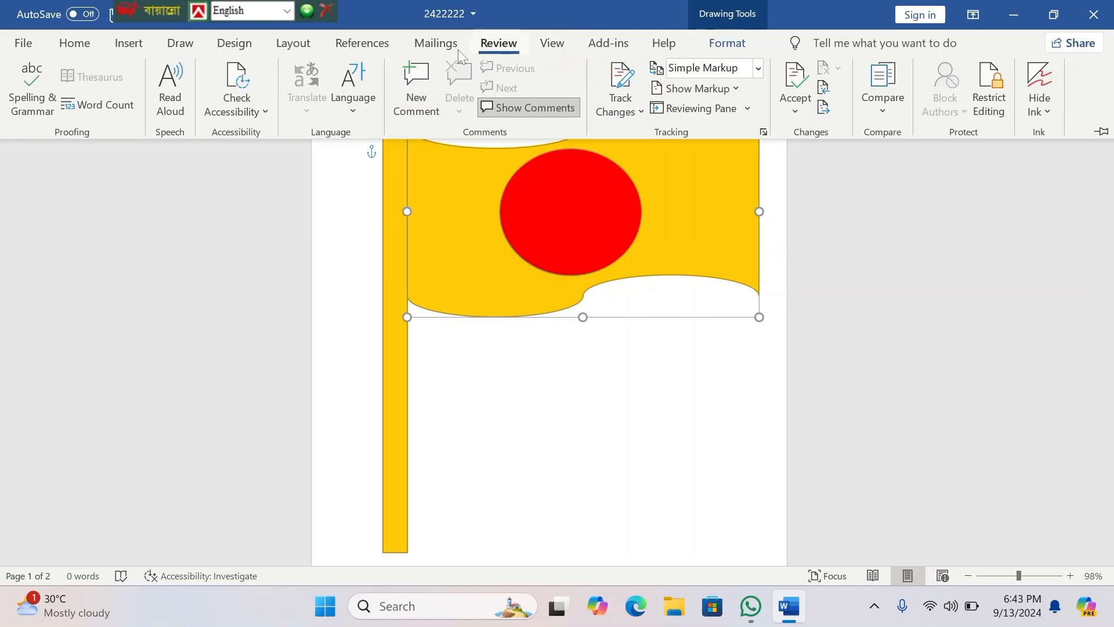
pyautogui.click(727, 44)
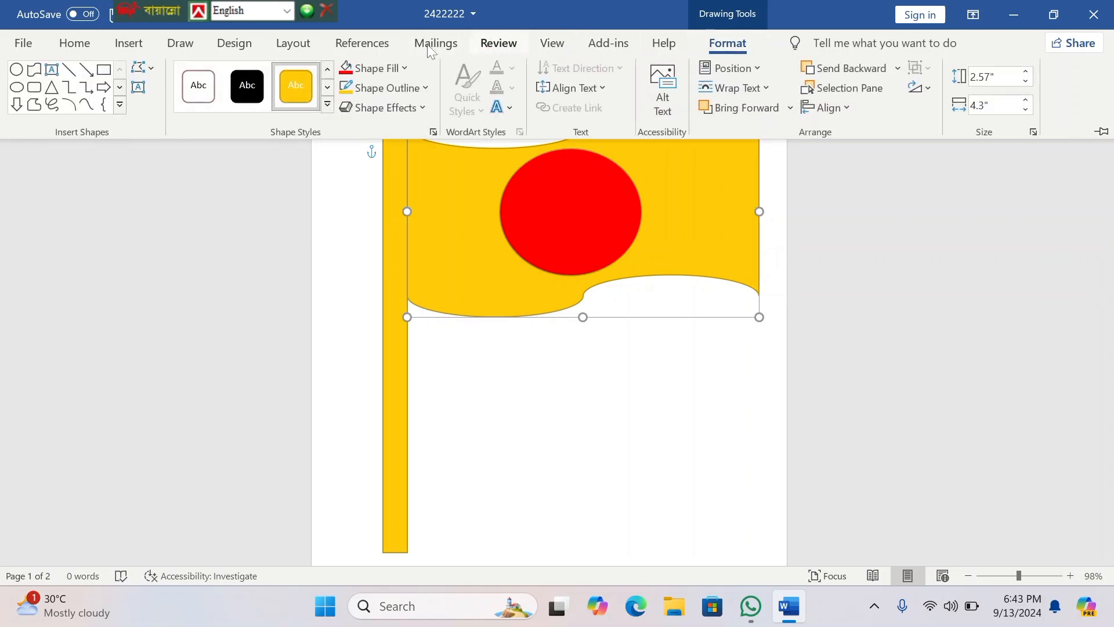
pyautogui.click(406, 69)
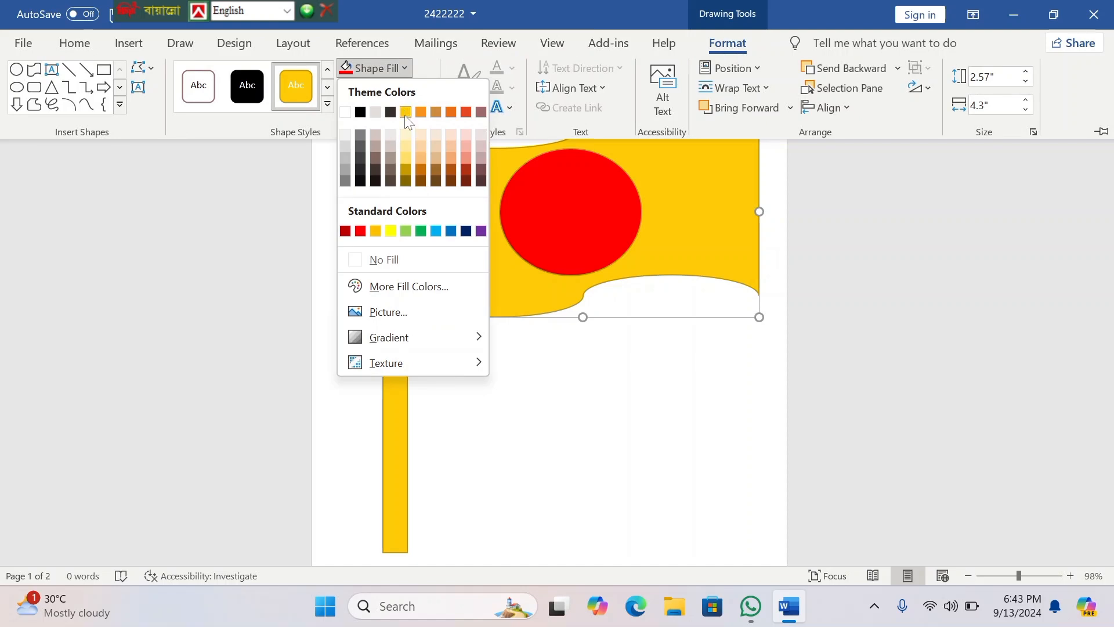
pyautogui.click(420, 232)
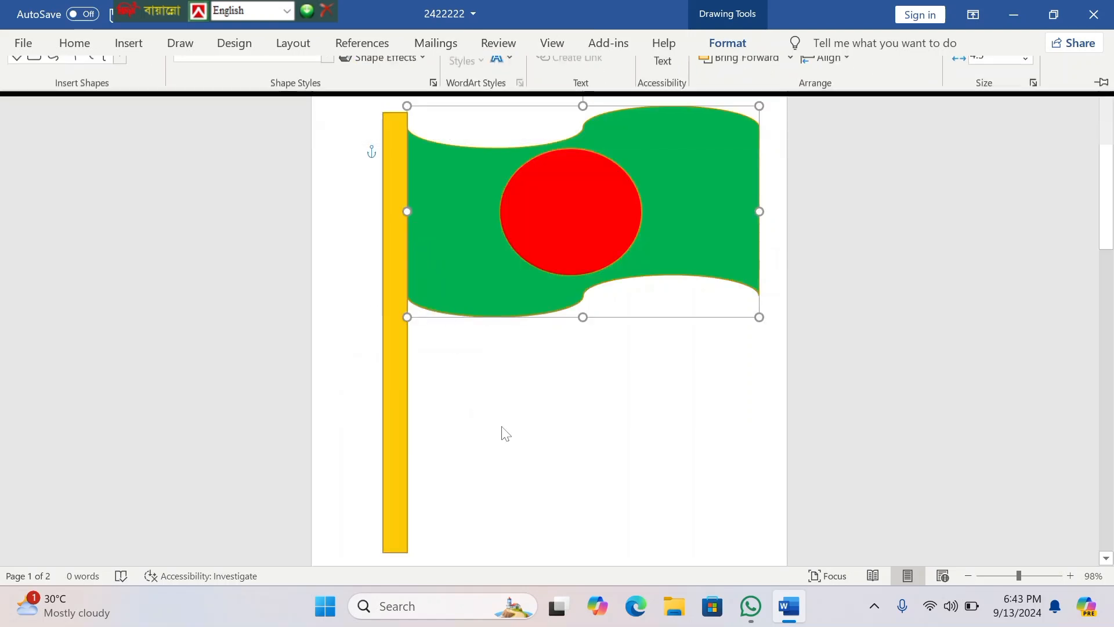
# Step: Fill the flagpole rectangle with the dark purple texture
pyautogui.click(394, 250)
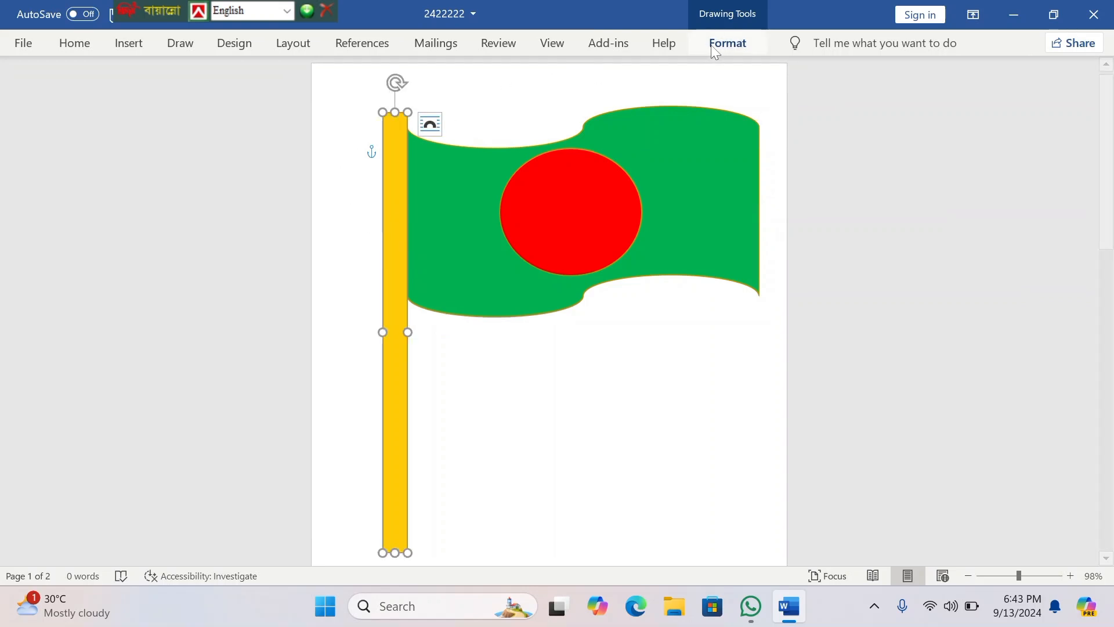
pyautogui.click(728, 44)
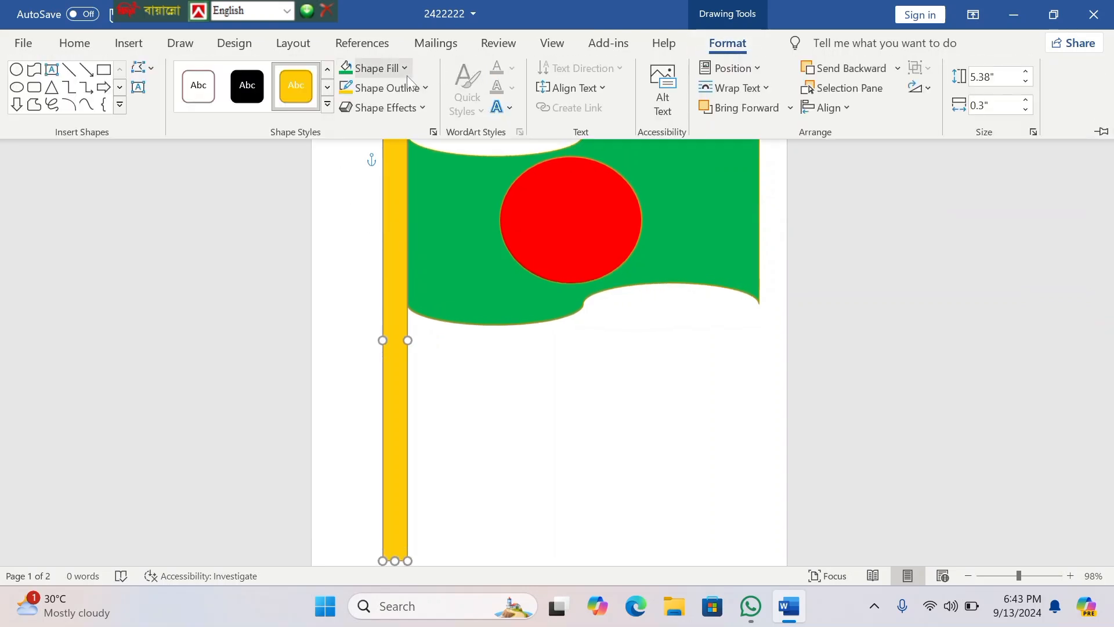
pyautogui.click(405, 69)
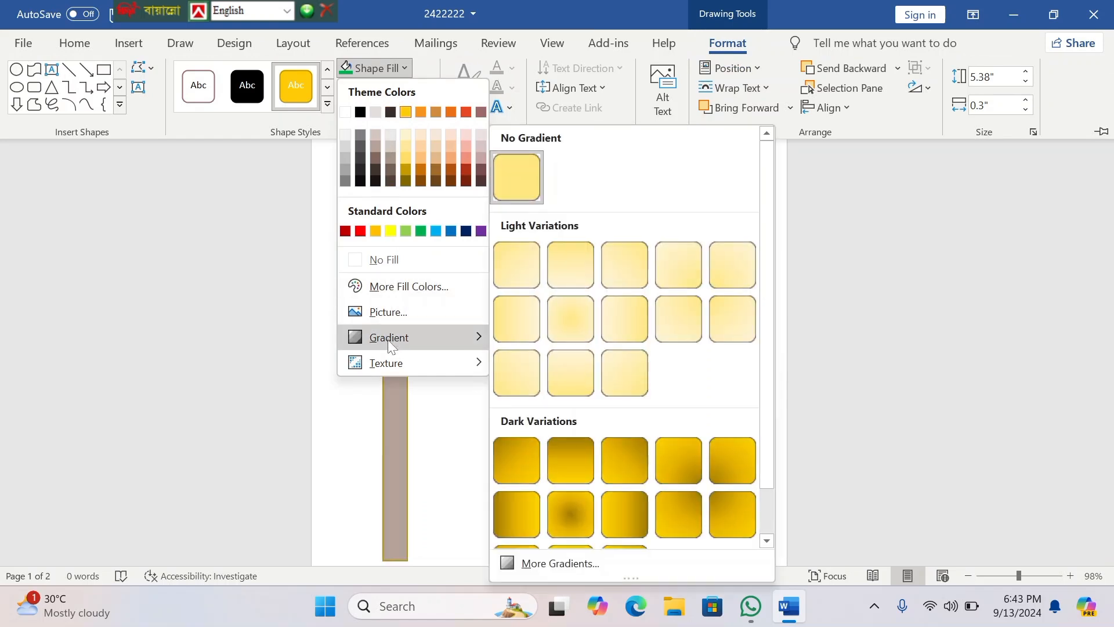
pyautogui.moveTo(391, 363)
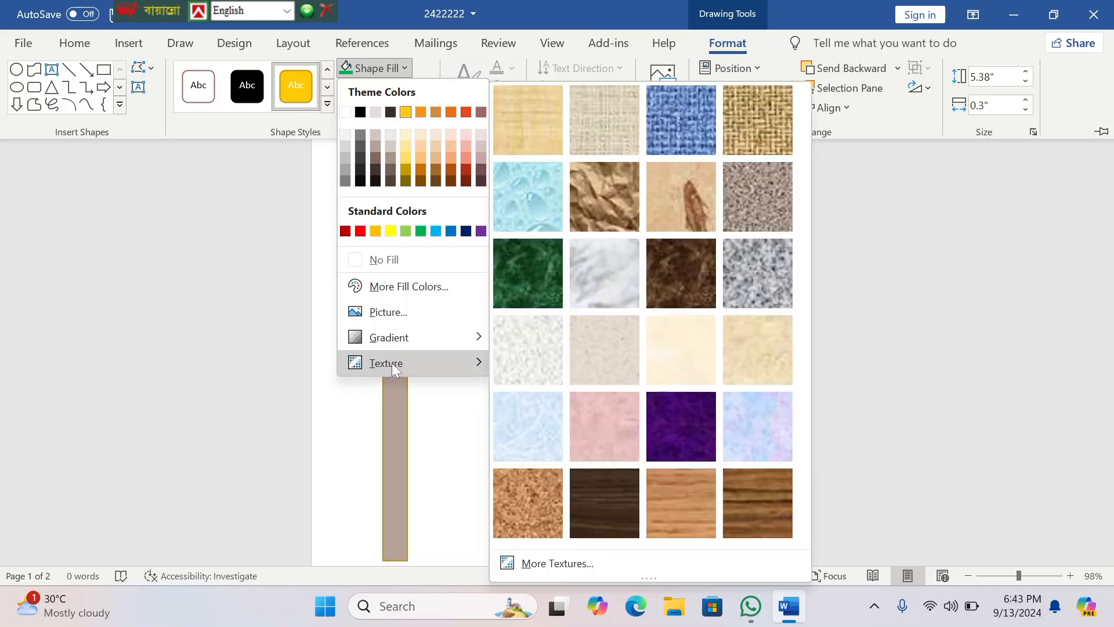
pyautogui.click(690, 417)
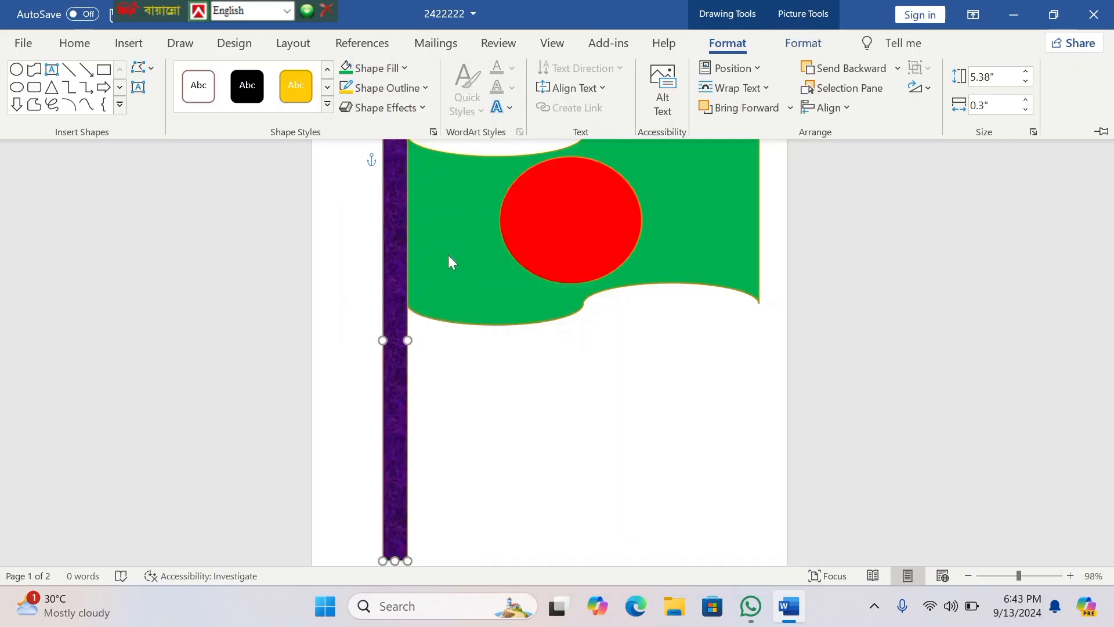
# Step: Lengthen the flagpole by extending its lower end a little further down the page
pyautogui.scroll(-3, 457, 206)
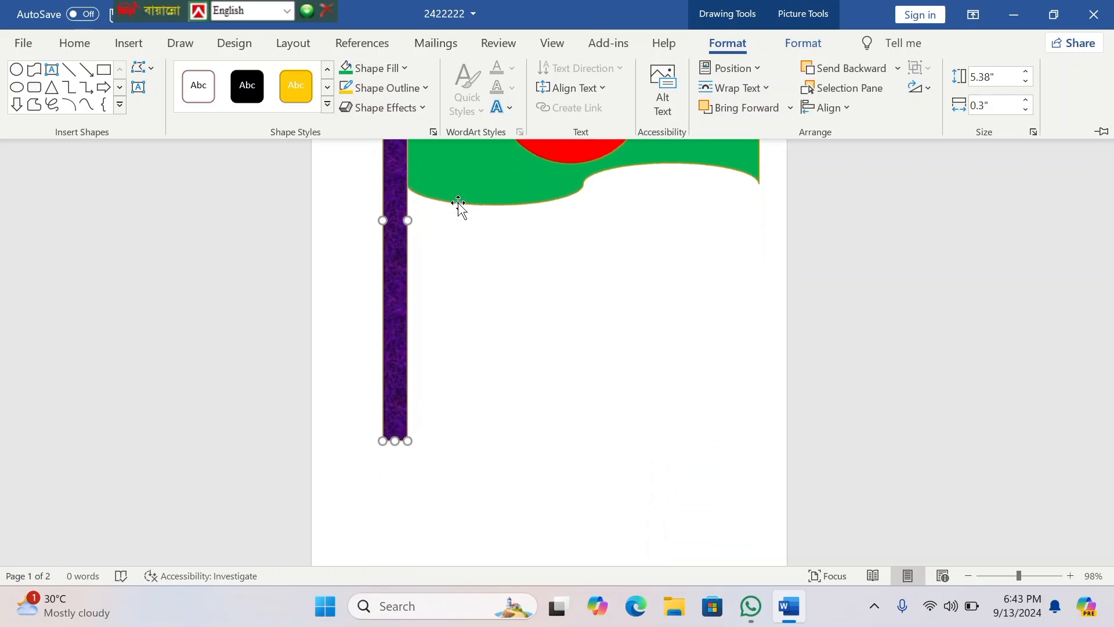
pyautogui.scroll(3, 457, 206)
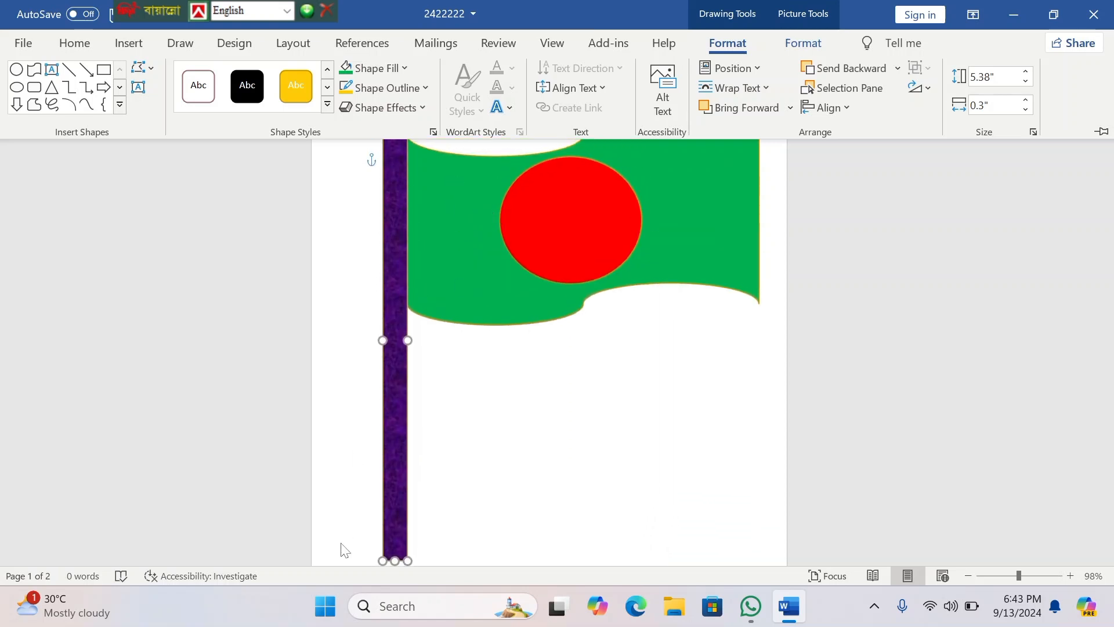
pyautogui.scroll(-3, 412, 448)
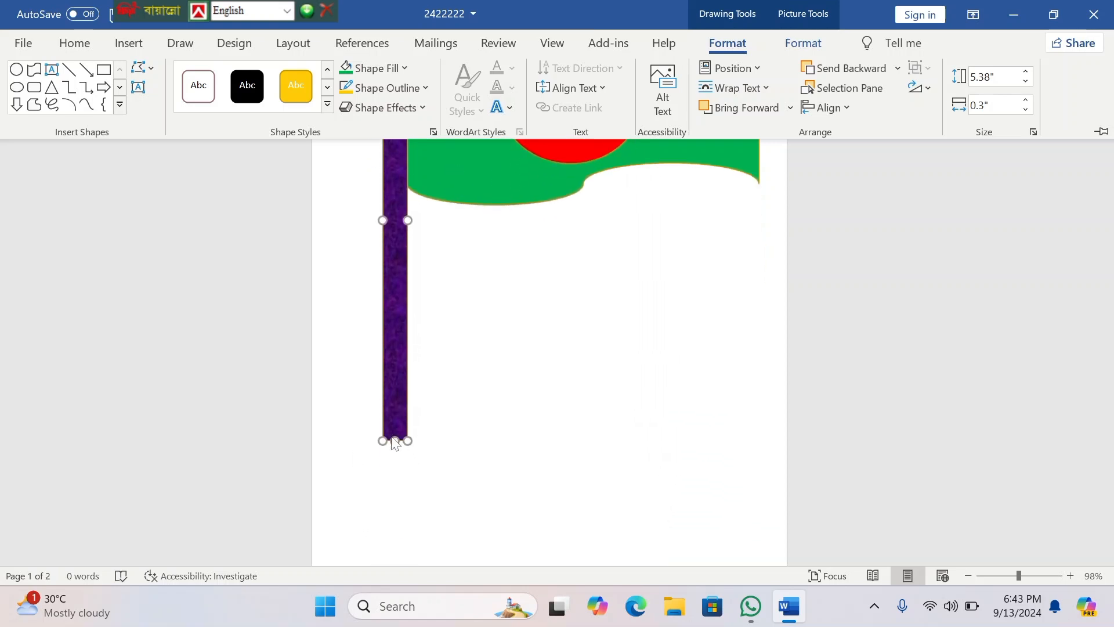
pyautogui.click(395, 440)
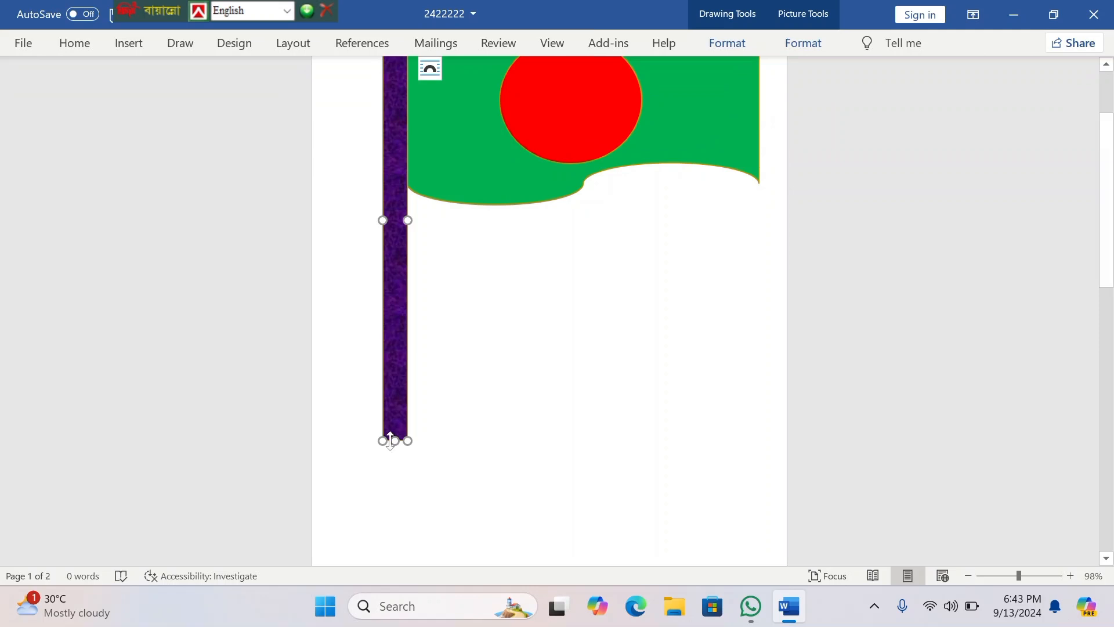
pyautogui.moveTo(394, 441); pyautogui.dragTo(395, 494)
# Step: Stretch the red circle slightly downward and upward so that its height matches its width
pyautogui.scroll(3, 548, 290)
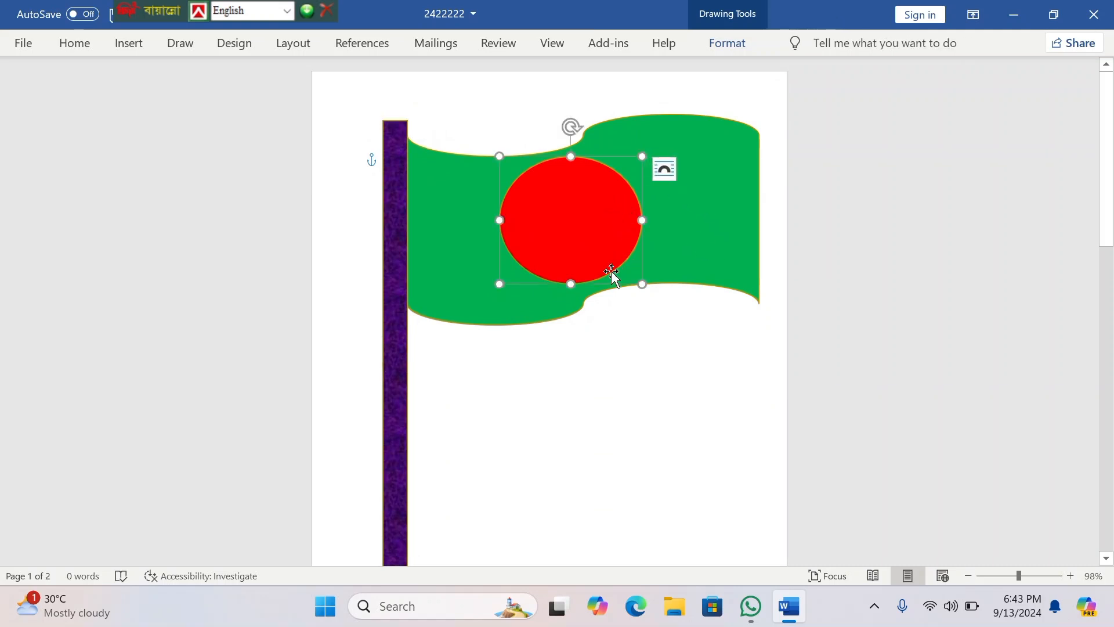
pyautogui.moveTo(571, 283); pyautogui.dragTo(571, 294)
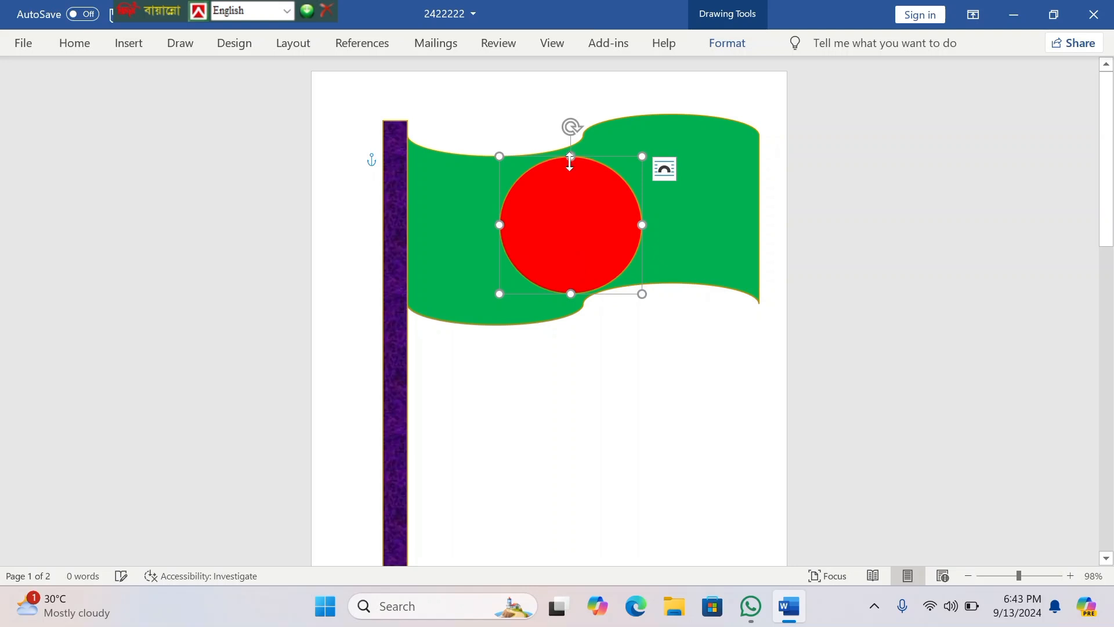
pyautogui.moveTo(570, 155); pyautogui.dragTo(569, 151)
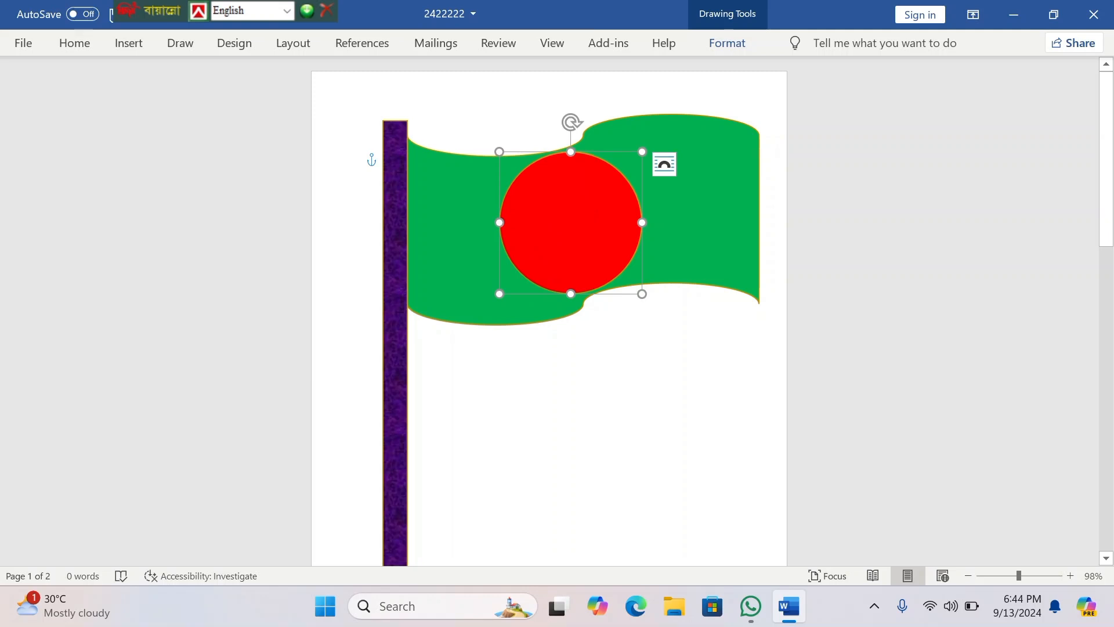
pyautogui.rightClick(582, 412)
pyautogui.click(475, 458)
pyautogui.hotkey('ctrl', 'a')
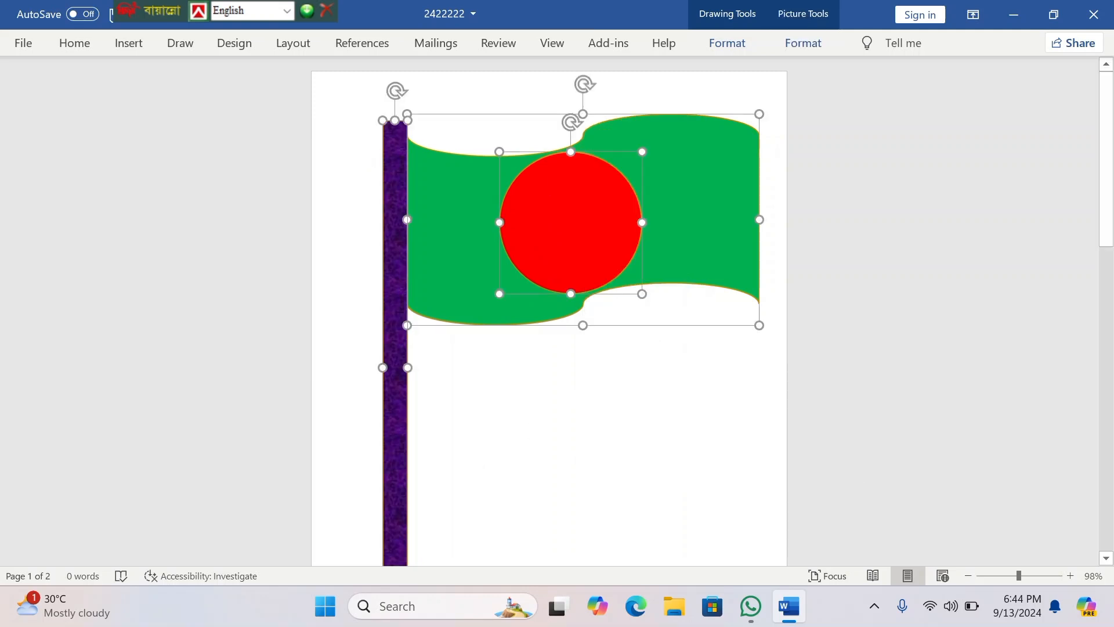
pyautogui.click(621, 350)
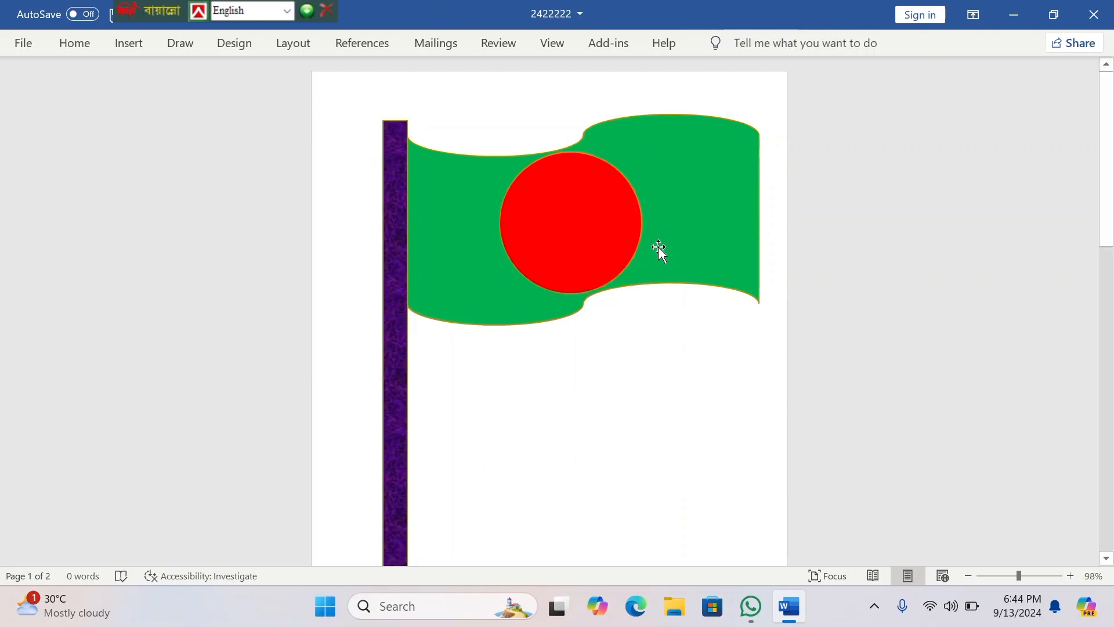
# Step: Group the red circle, the green flag and the flagpole into one object, then deselect it
pyautogui.click(604, 239)
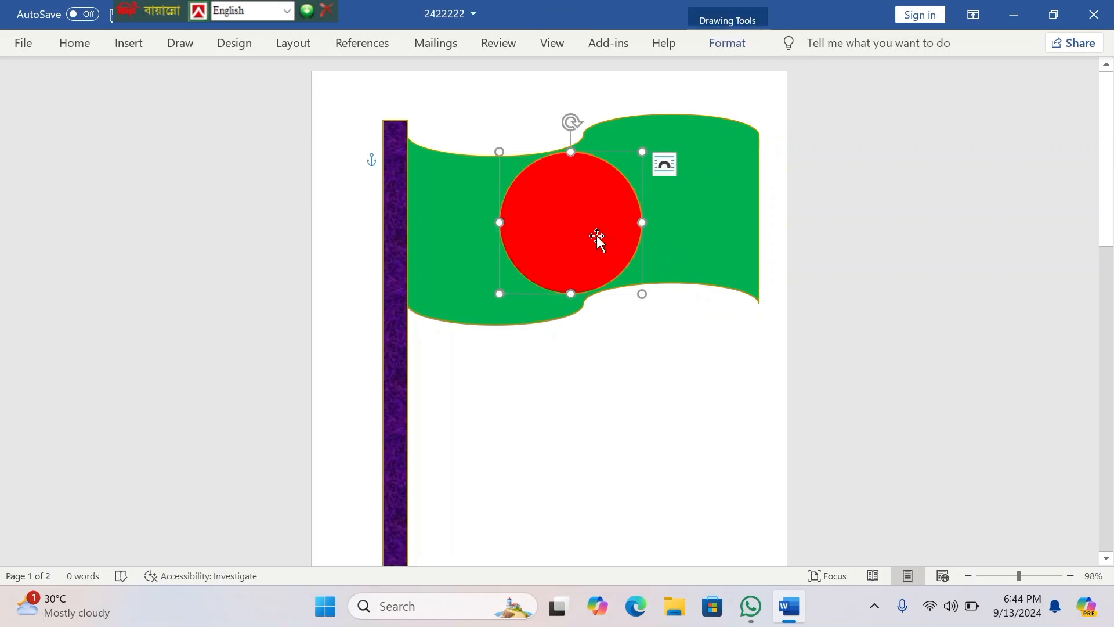
pyautogui.keyDown('shift'); pyautogui.click(706, 216); pyautogui.keyUp('shift')
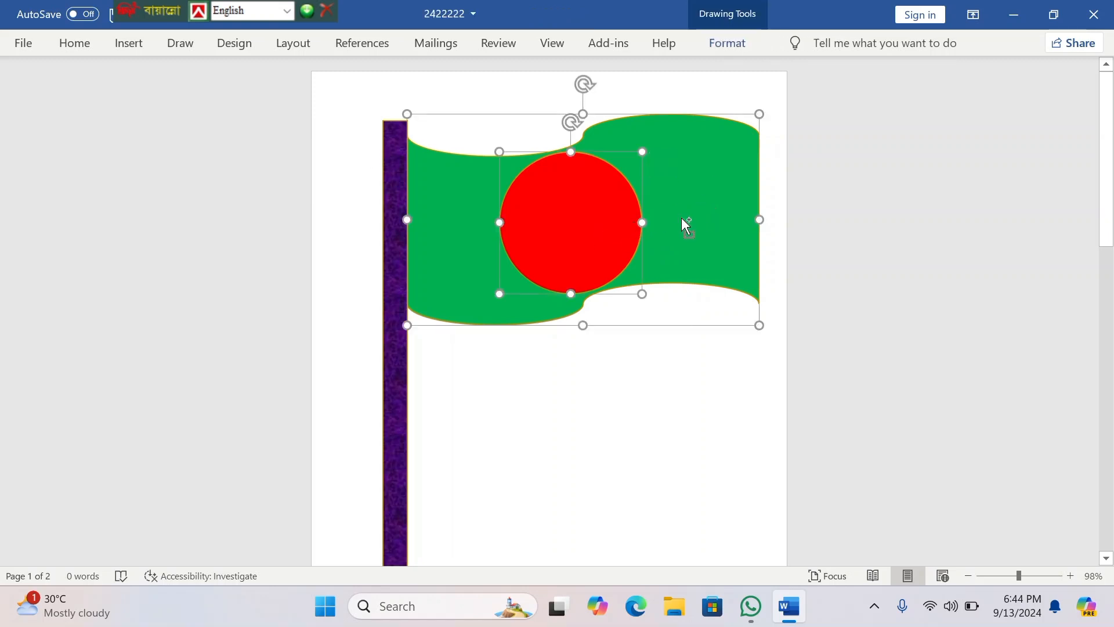
pyautogui.keyDown('shift'); pyautogui.click(398, 374); pyautogui.keyUp('shift')
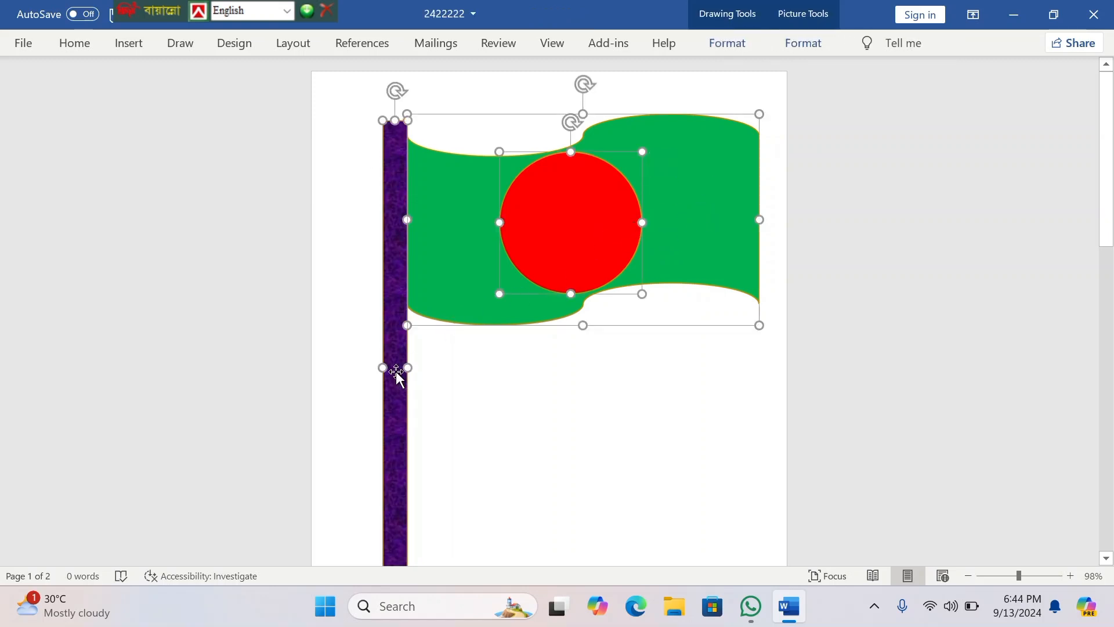
pyautogui.rightClick(398, 375)
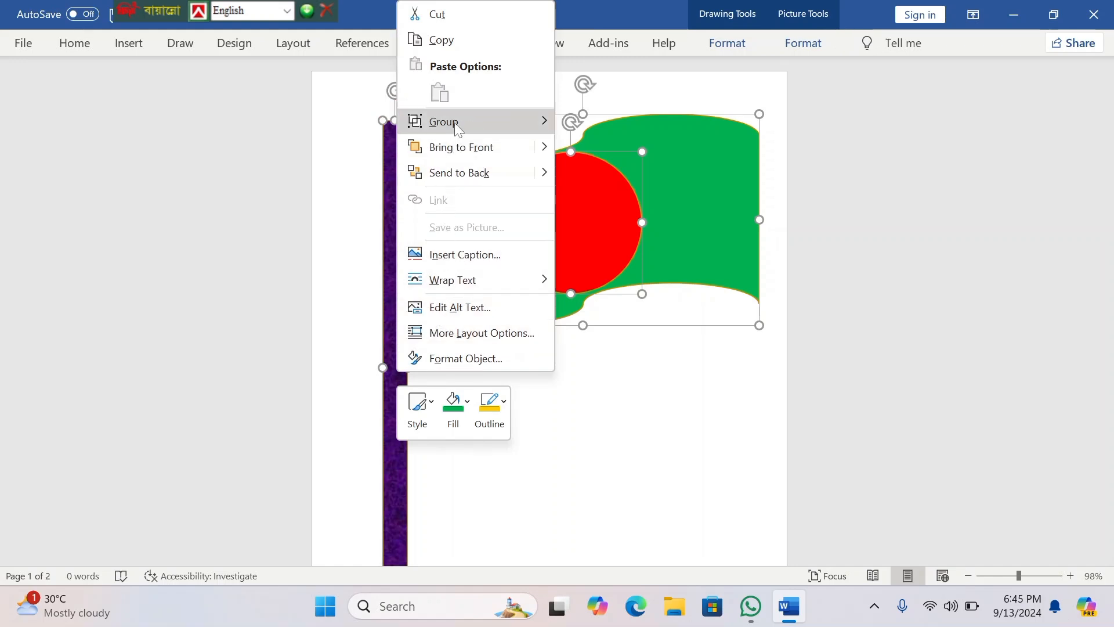
pyautogui.moveTo(454, 123)
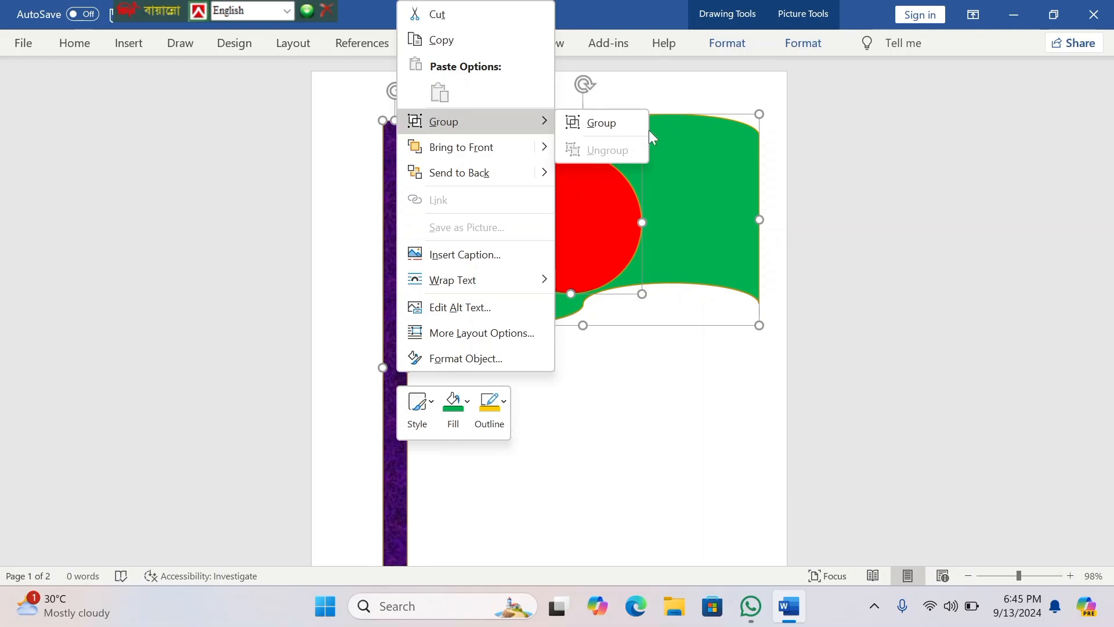
pyautogui.click(597, 115)
pyautogui.click(665, 383)
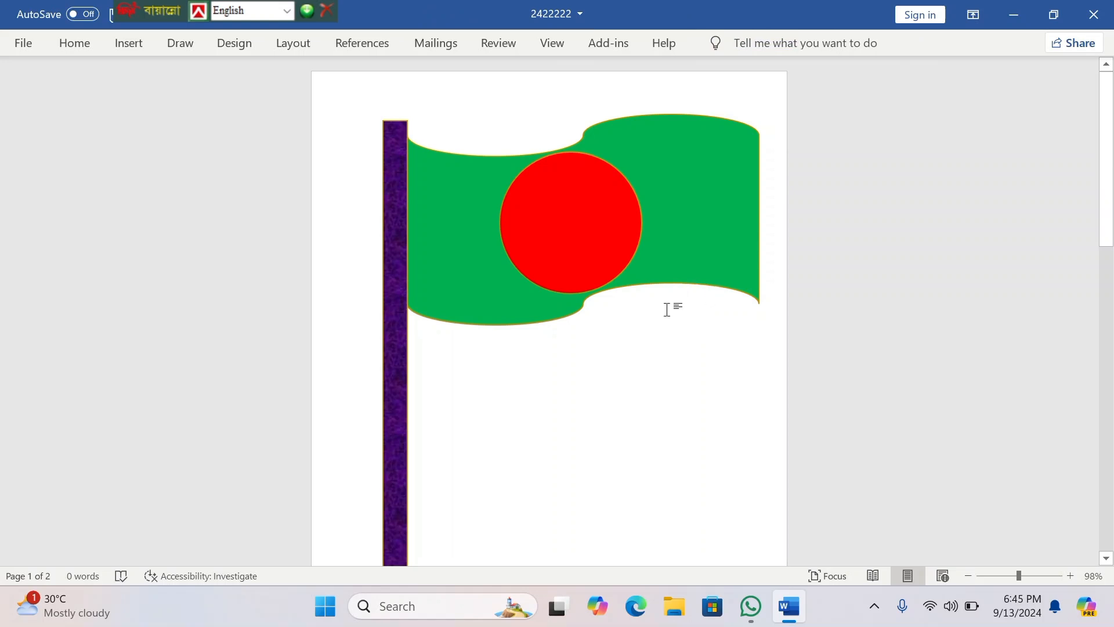
# Step: Open the gallery of insertable shapes for adding another shape to the drawing
pyautogui.scroll(-1, 651, 433)
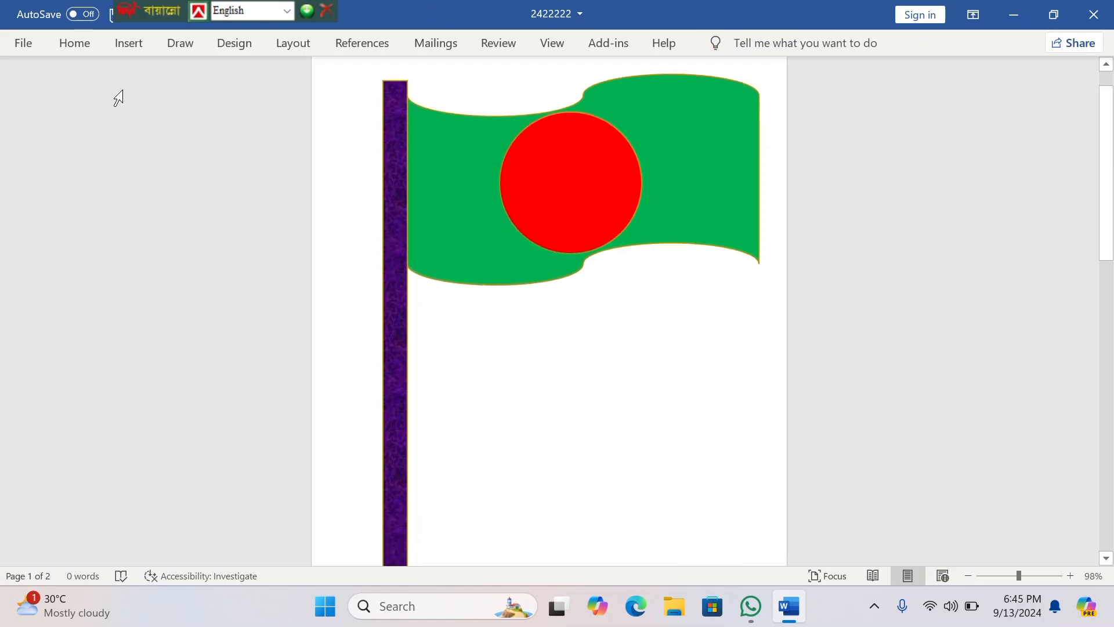
pyautogui.click(128, 42)
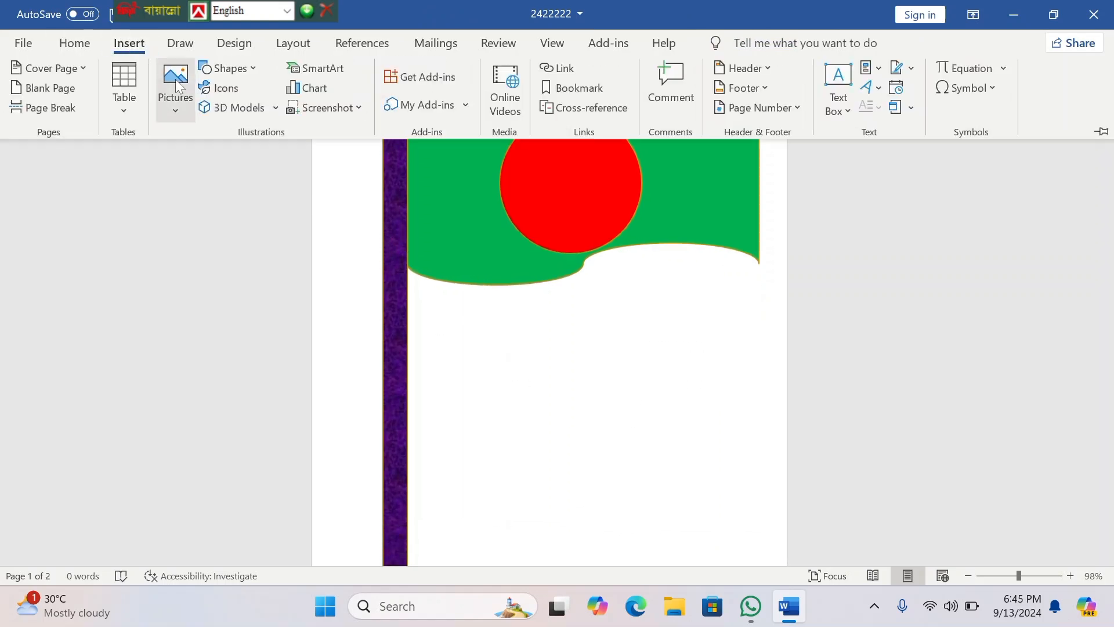
pyautogui.click(253, 75)
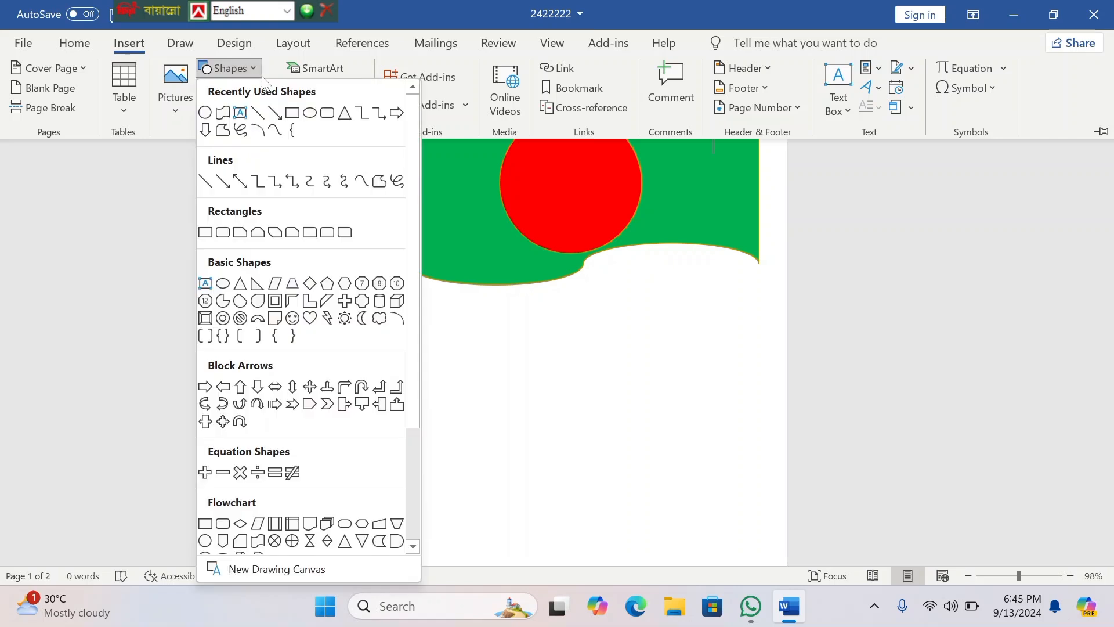